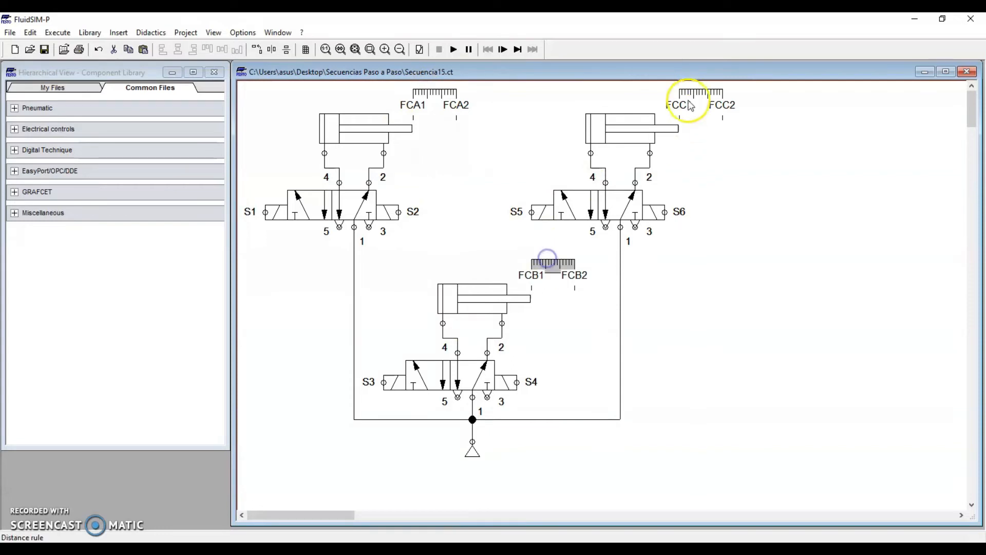
click(368, 204)
click(460, 381)
click(611, 204)
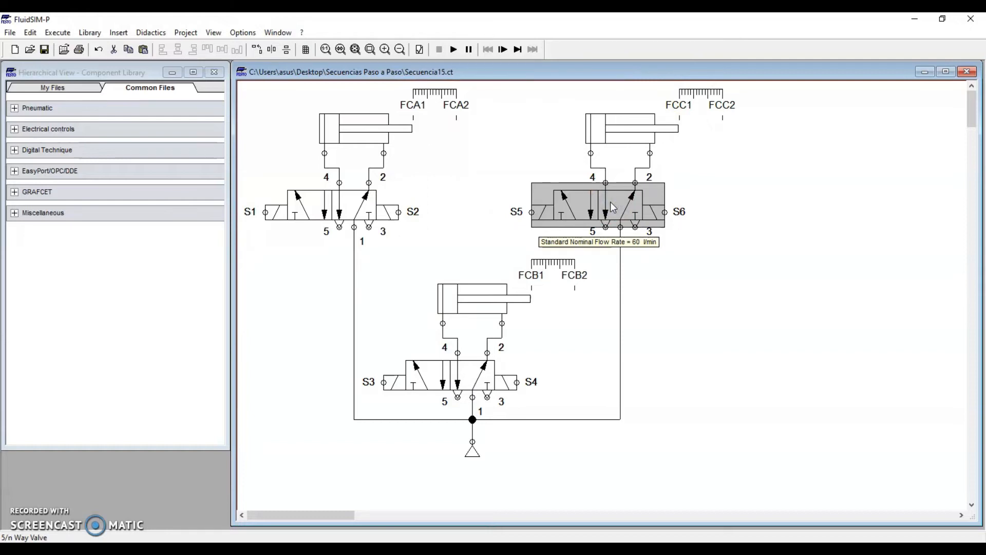
drag(500, 435, 422, 465)
click(384, 466)
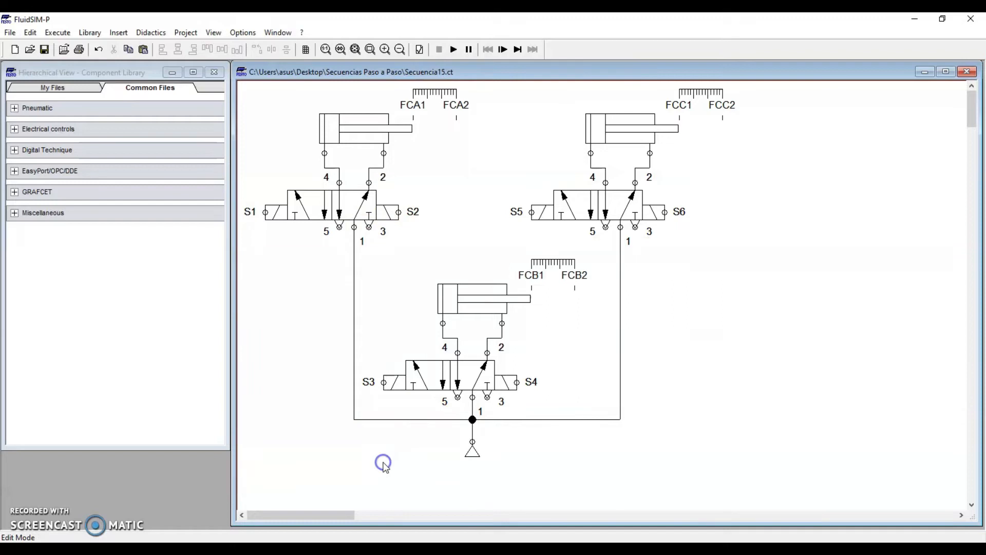
drag(748, 91, 245, 464)
click(641, 464)
click(470, 417)
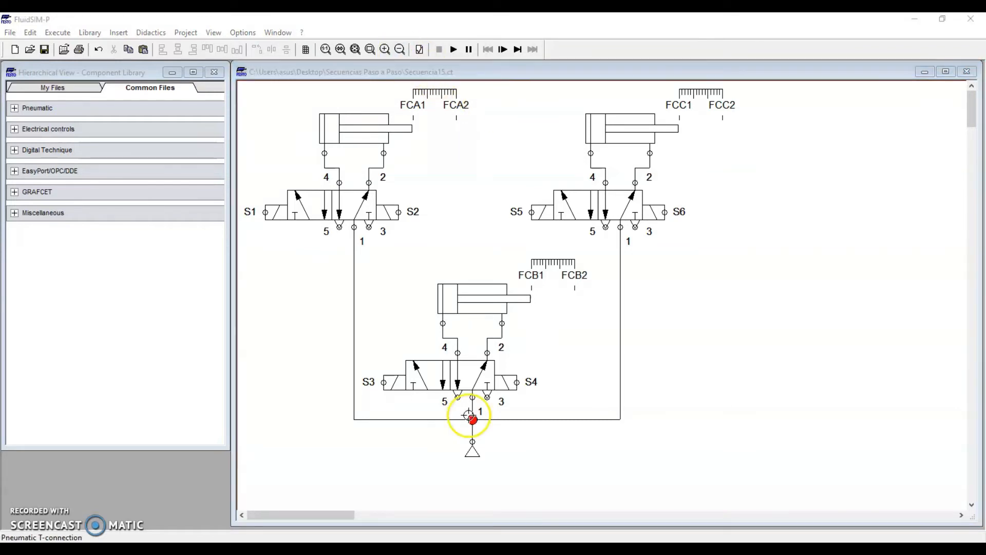
Step: Place a 24V and a 0V ladder supply connection beside the pneumatic circuit, spaced apart at the same height
click(400, 49)
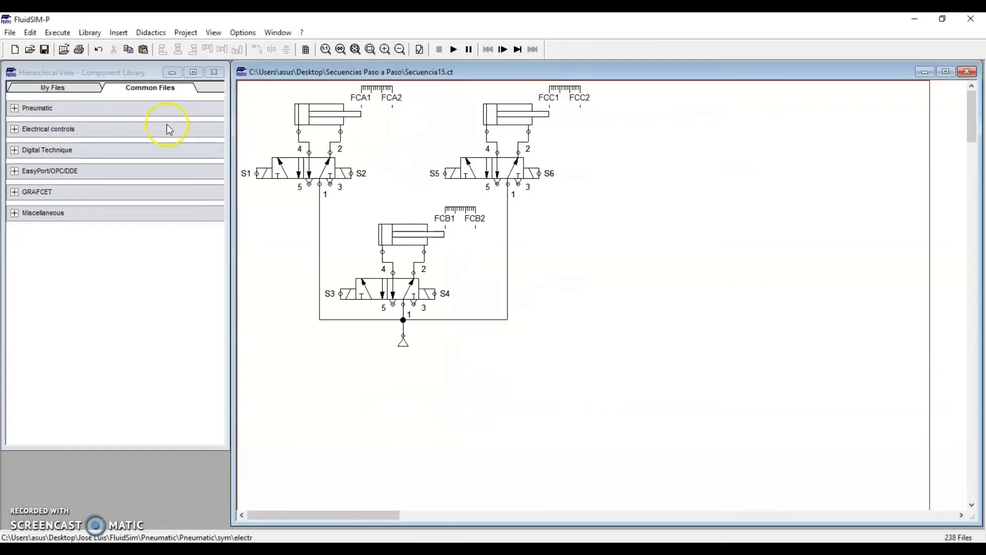
click(82, 75)
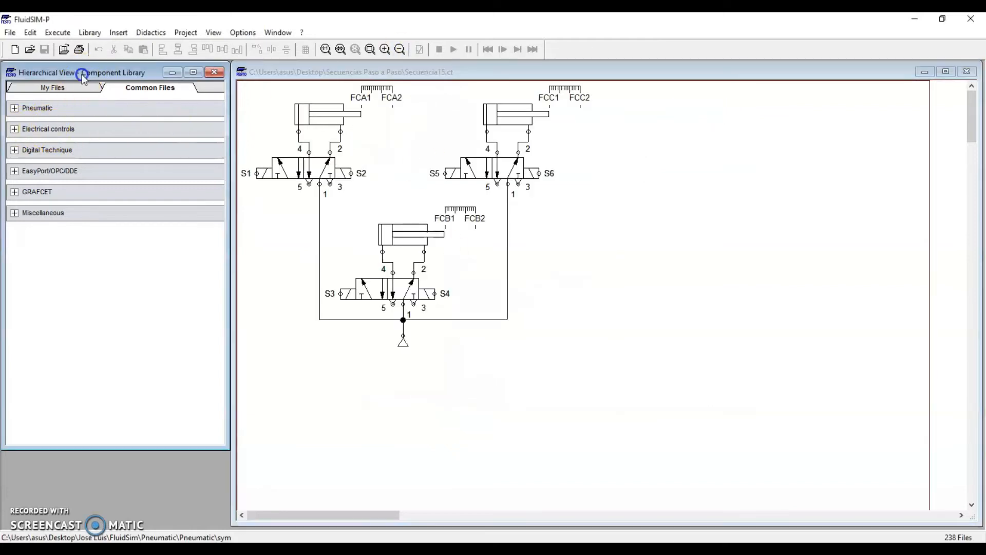
click(25, 133)
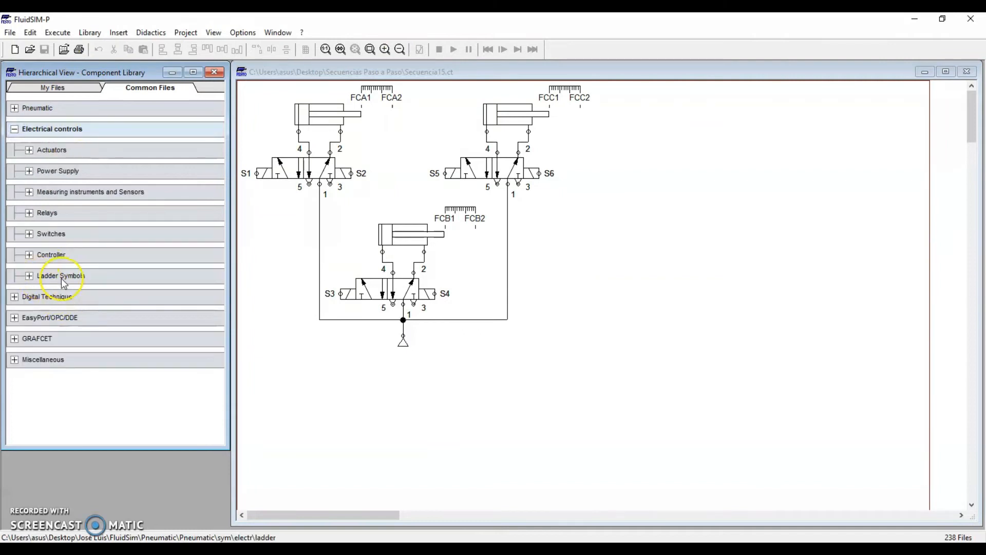
click(29, 276)
drag(69, 306, 637, 105)
drag(27, 305, 903, 97)
click(641, 103)
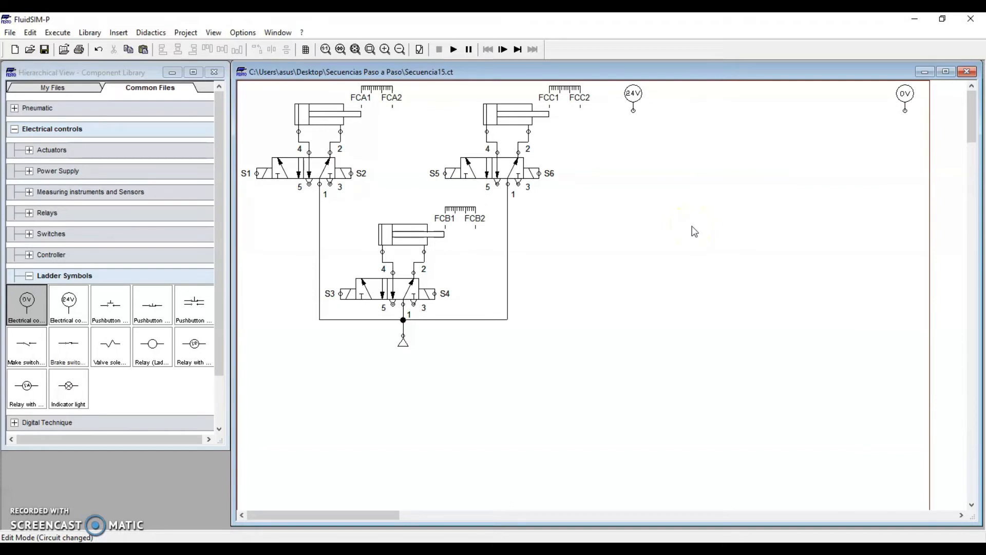
Step: Add two make switches in series and a third on a parallel branch below, all wired to the 24V supply and joined at their outputs
drag(25, 343, 667, 127)
drag(29, 354, 708, 128)
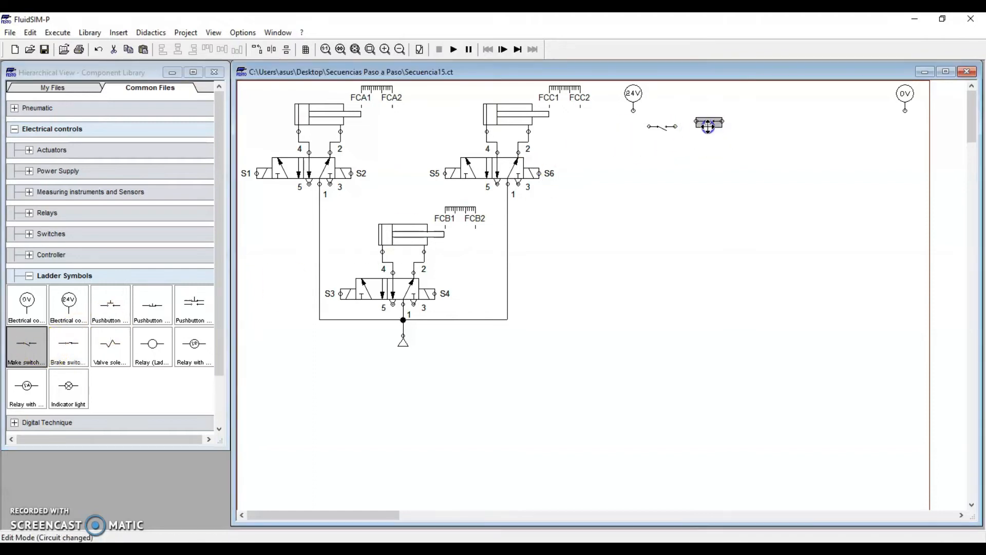
drag(633, 110, 696, 126)
drag(26, 343, 648, 148)
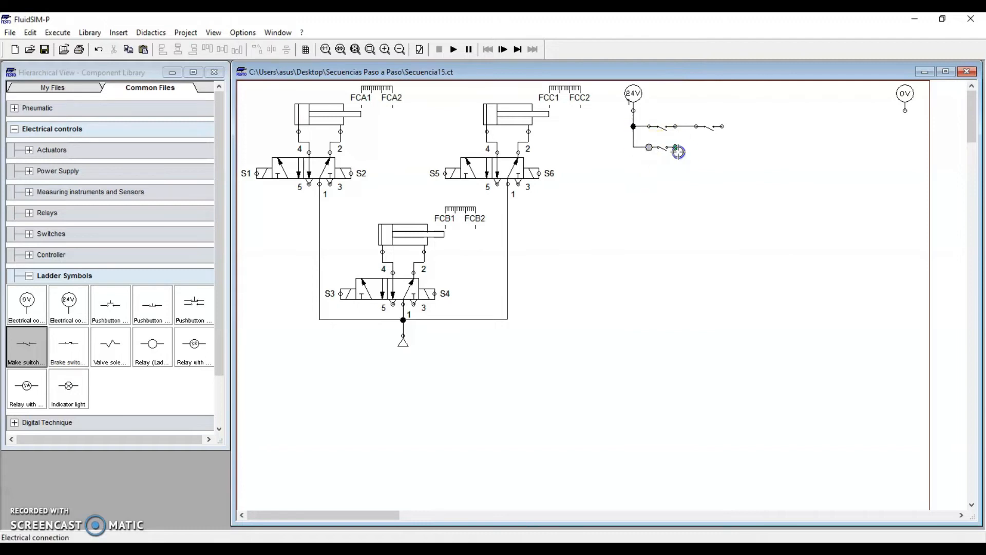
drag(723, 126, 675, 148)
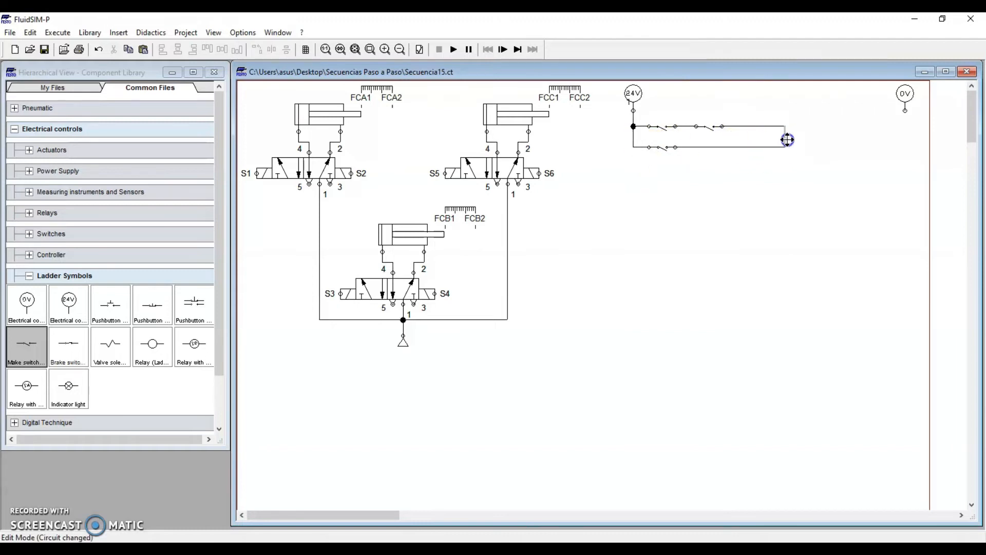
Step: Add a break switch and a relay coil to the first rung and wire them from the branch junction to the 0V supply
drag(77, 342, 825, 125)
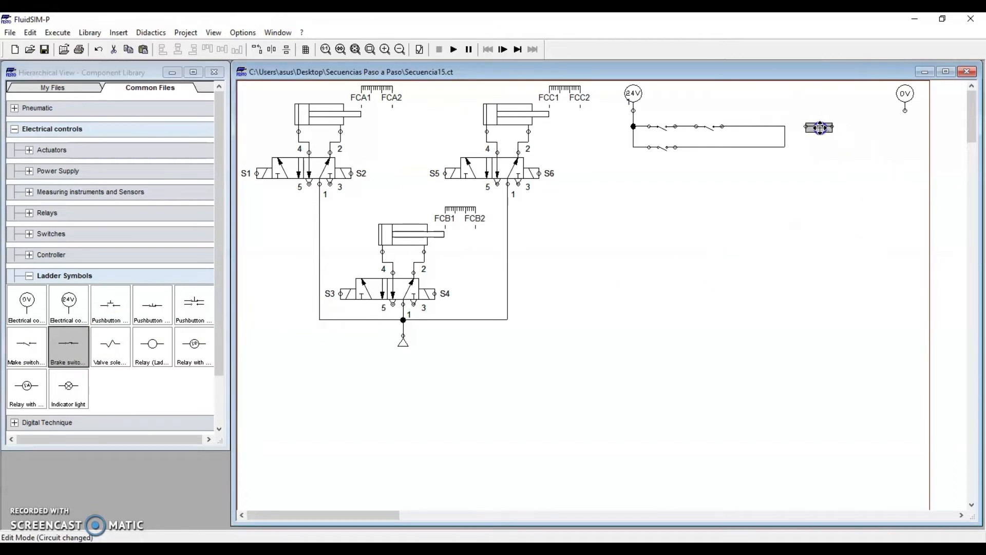
drag(154, 345, 872, 120)
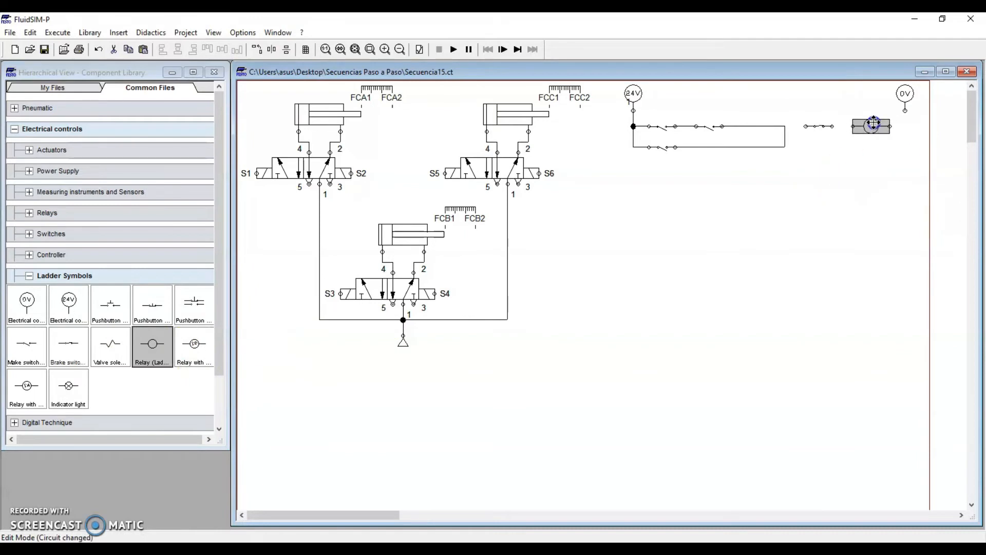
click(802, 128)
click(804, 127)
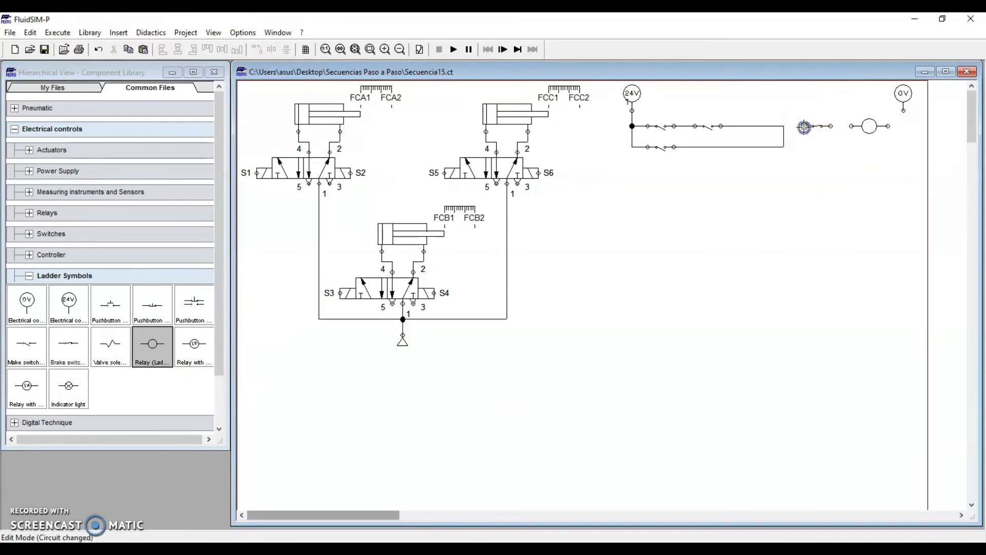
drag(782, 127, 903, 110)
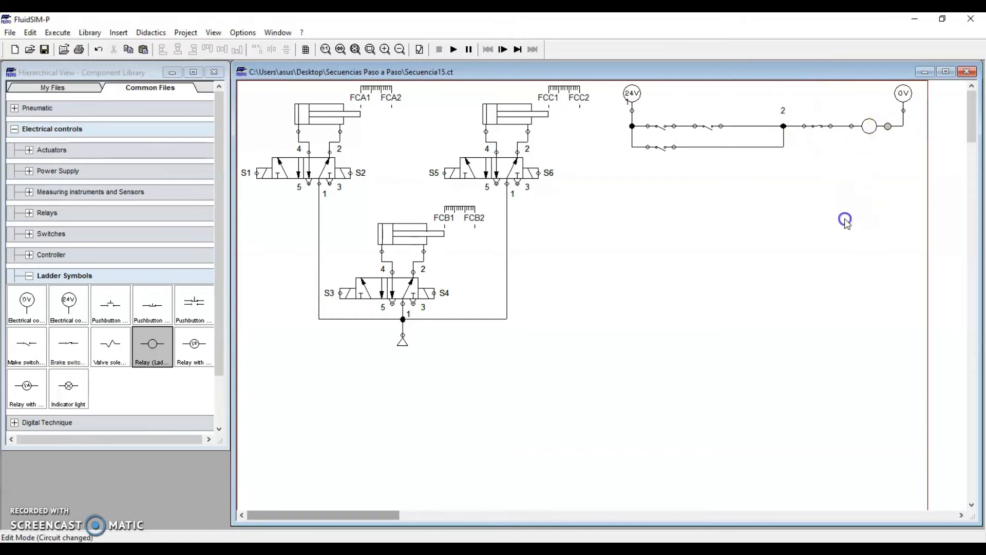
Step: Add a rung below with a make switch and a valve solenoid, wired between the 24V and 0V lines
drag(47, 351, 659, 174)
drag(110, 344, 876, 168)
click(715, 195)
drag(647, 168, 632, 148)
drag(675, 168, 903, 126)
drag(887, 167, 903, 166)
Step: Copy the complete relay and solenoid ladder block, excluding the supply connections, and place a duplicate directly below the original
drag(904, 125, 611, 207)
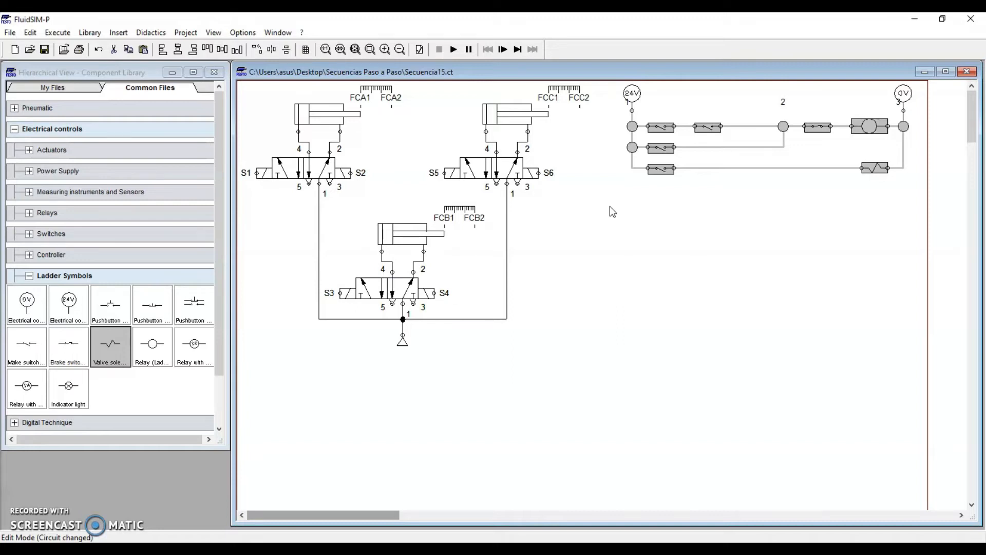
click(611, 210)
drag(615, 118, 898, 211)
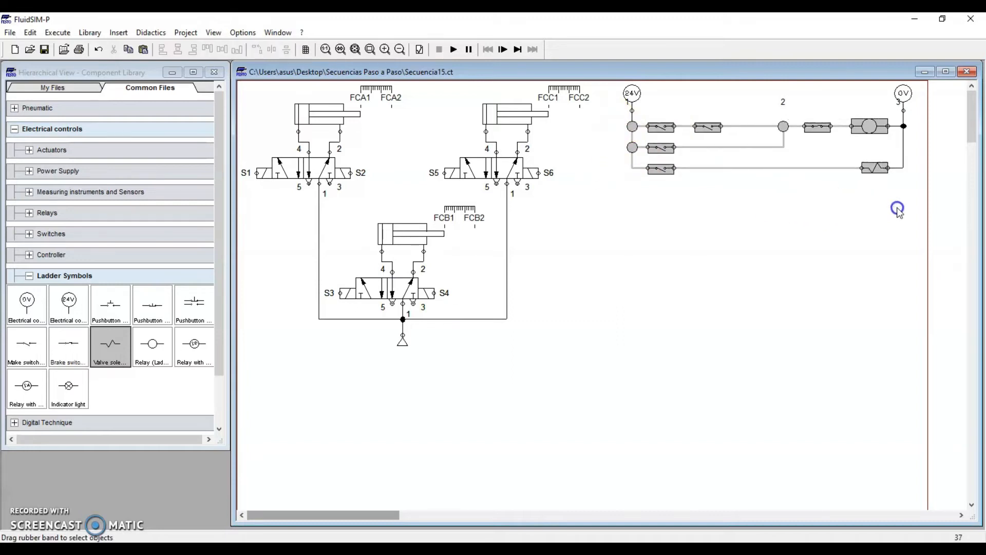
right_click(870, 126)
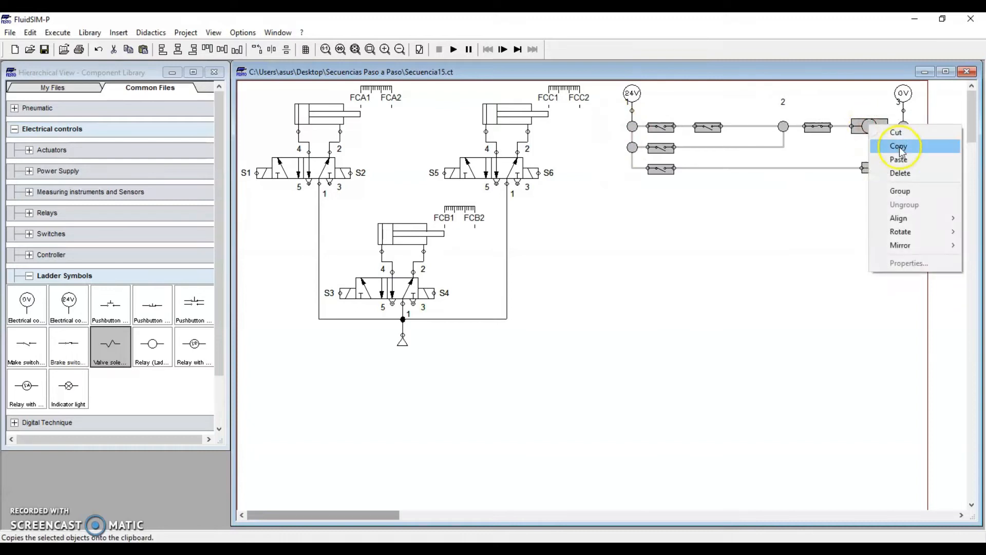
click(899, 147)
right_click(610, 248)
click(652, 284)
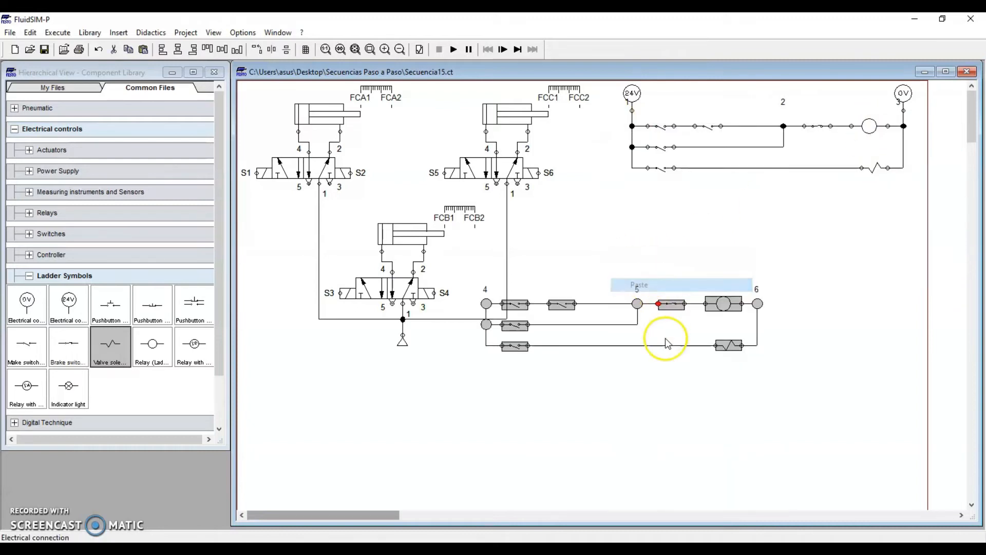
drag(670, 304, 816, 195)
Step: Paste three more copies of the ladder block and stack them in line below the existing two
right_click(589, 331)
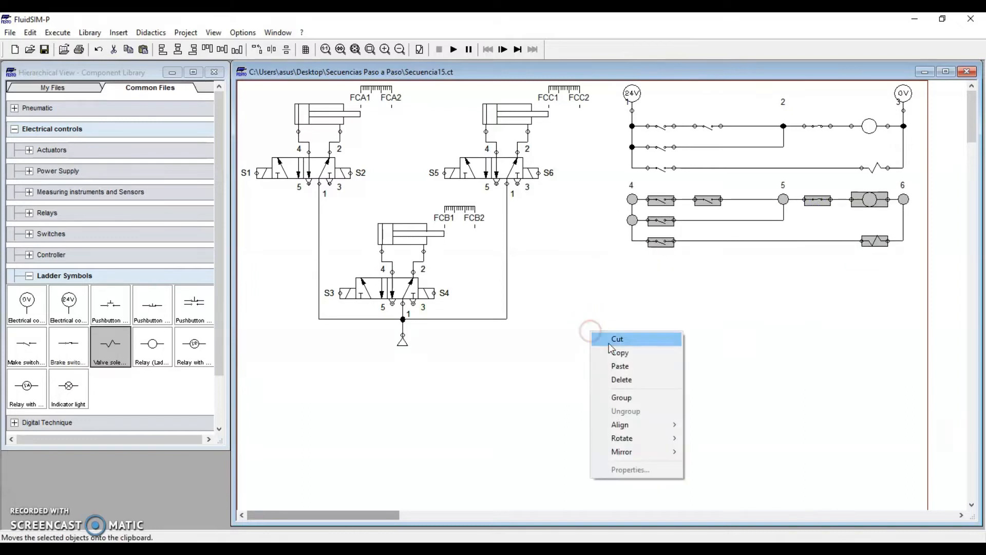
click(626, 367)
drag(679, 313, 812, 270)
click(567, 396)
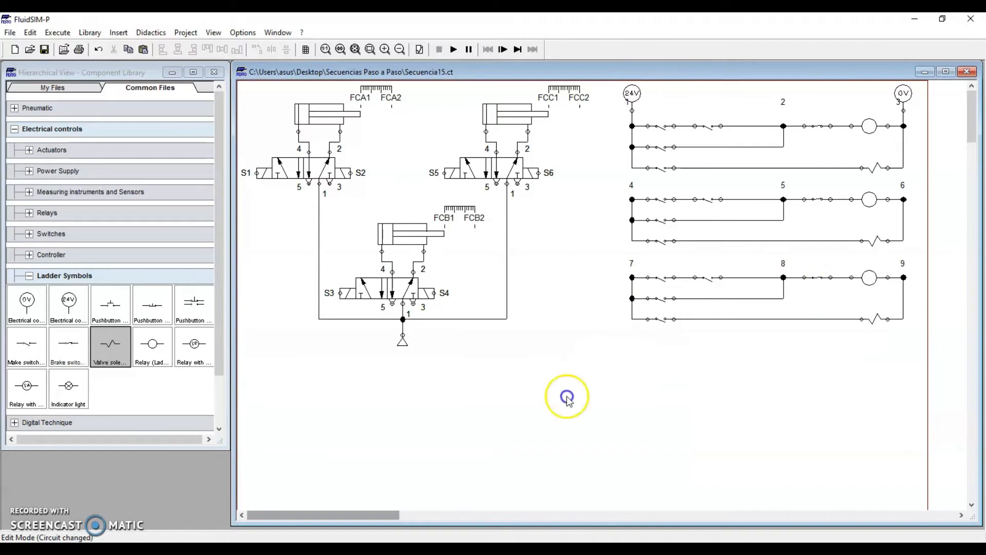
right_click(522, 411)
click(596, 185)
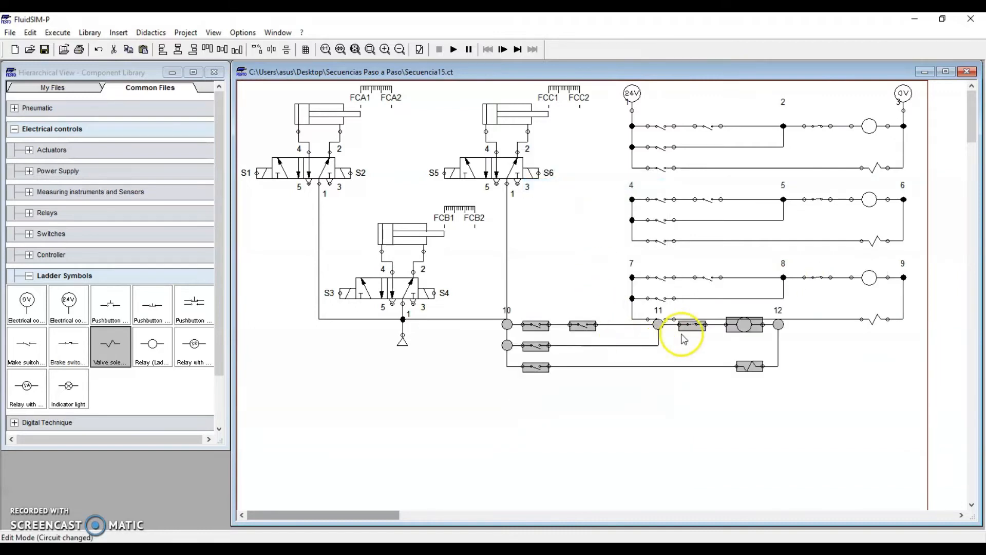
drag(695, 339, 820, 357)
click(623, 402)
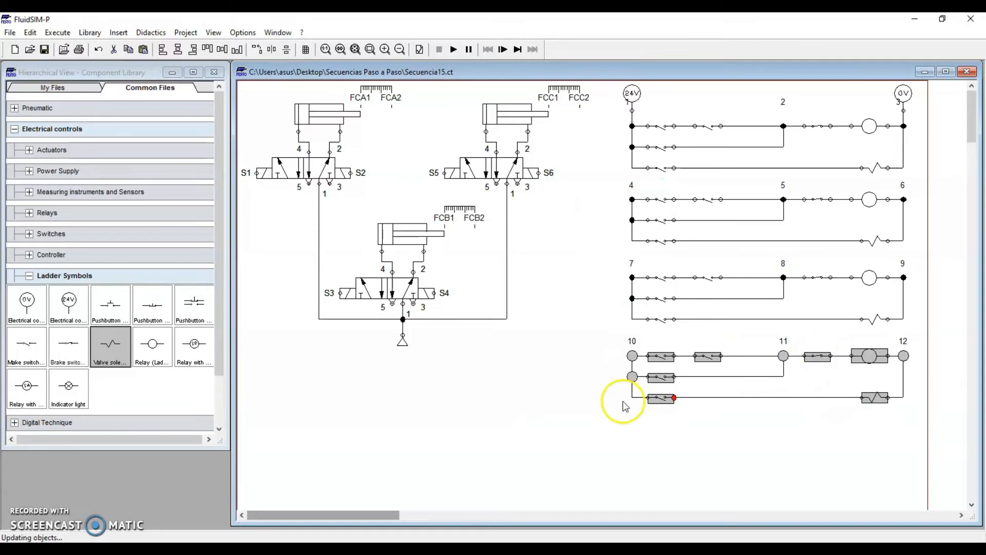
right_click(529, 388)
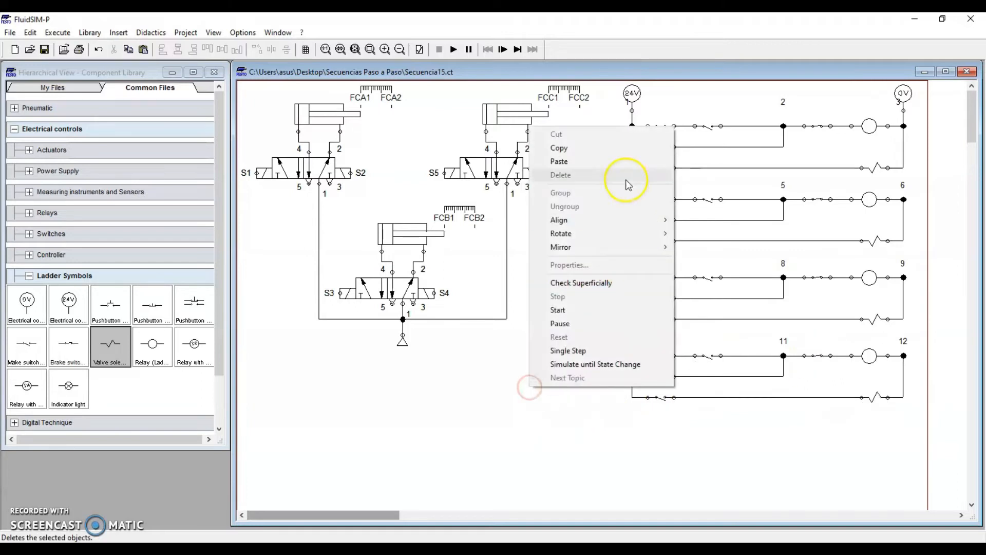
click(594, 160)
drag(594, 337, 709, 428)
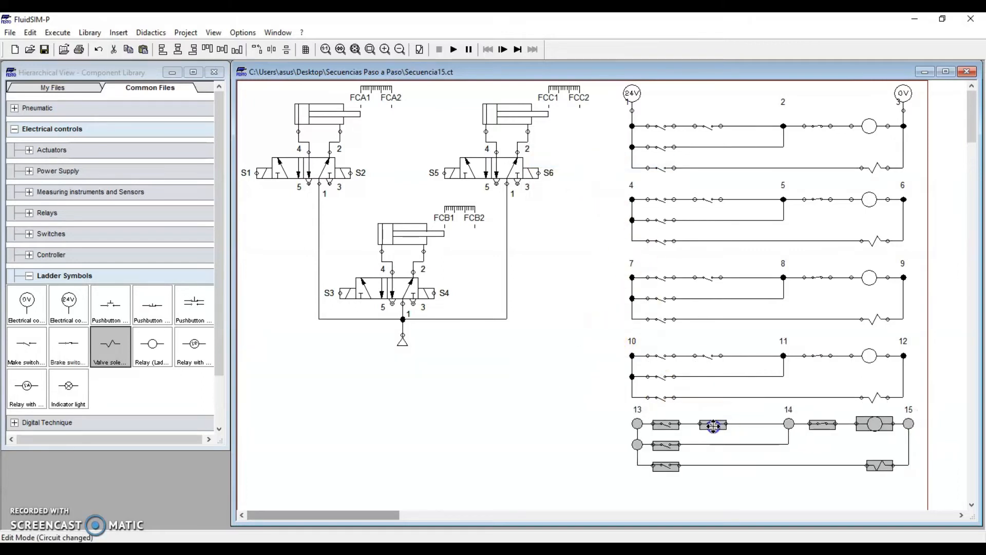
click(596, 427)
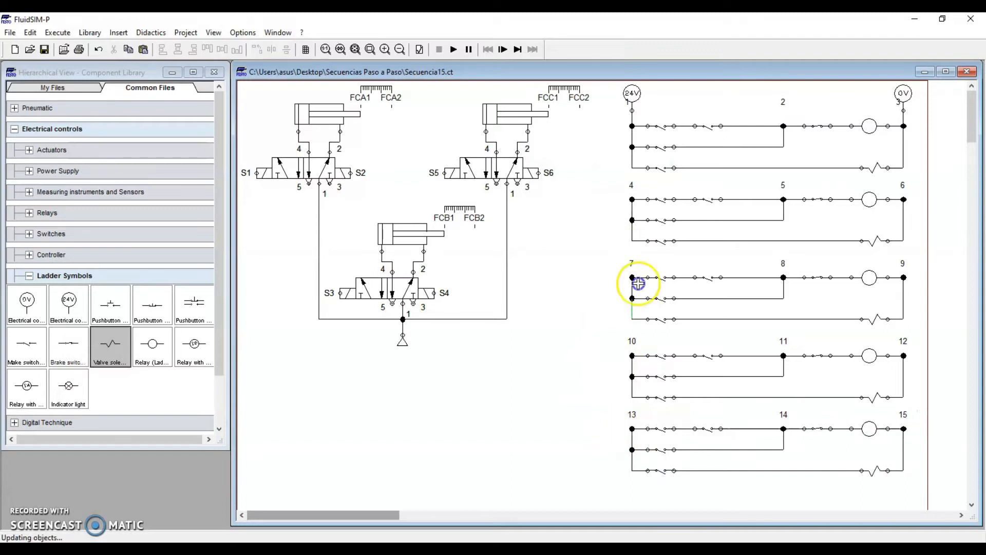
Step: Join the five ladder blocks vertically along both sides to form continuous 24V and 0V supply rails
drag(633, 196, 632, 168)
drag(632, 276, 634, 273)
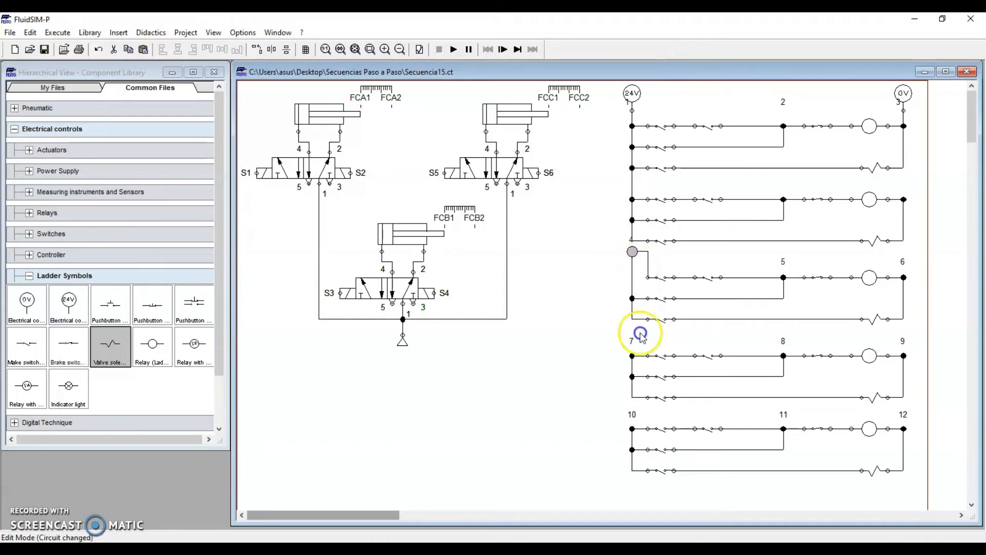
click(607, 292)
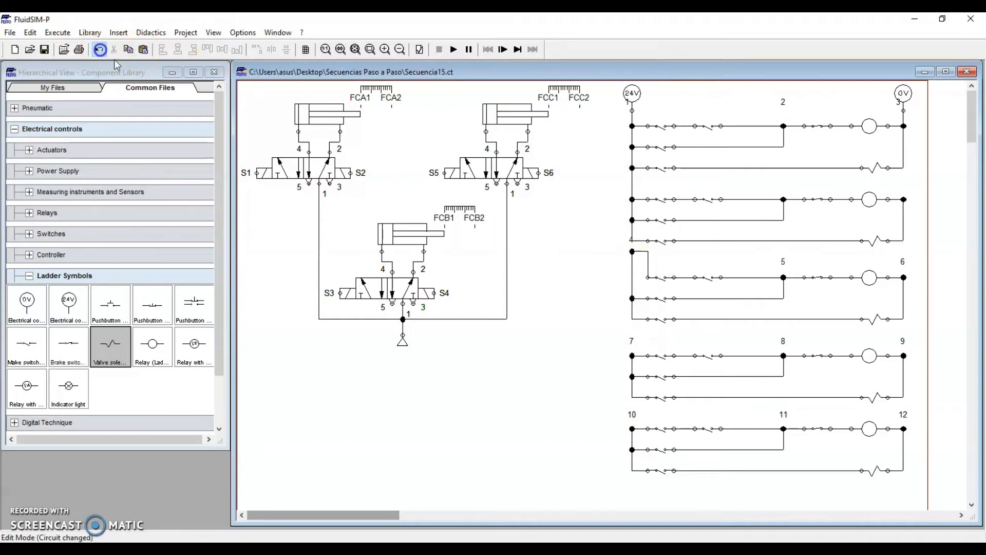
click(633, 252)
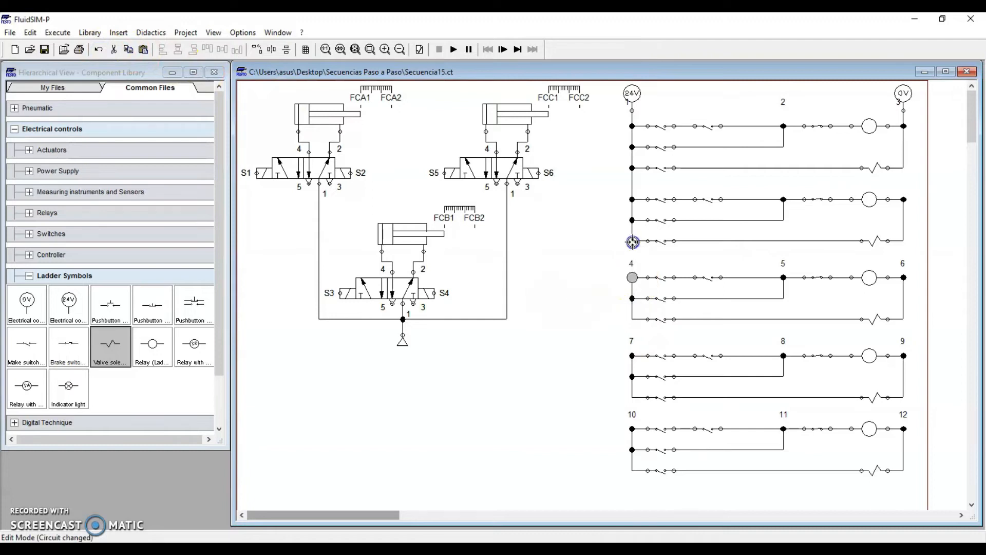
drag(633, 241, 633, 241)
drag(632, 356, 633, 319)
drag(632, 428, 633, 398)
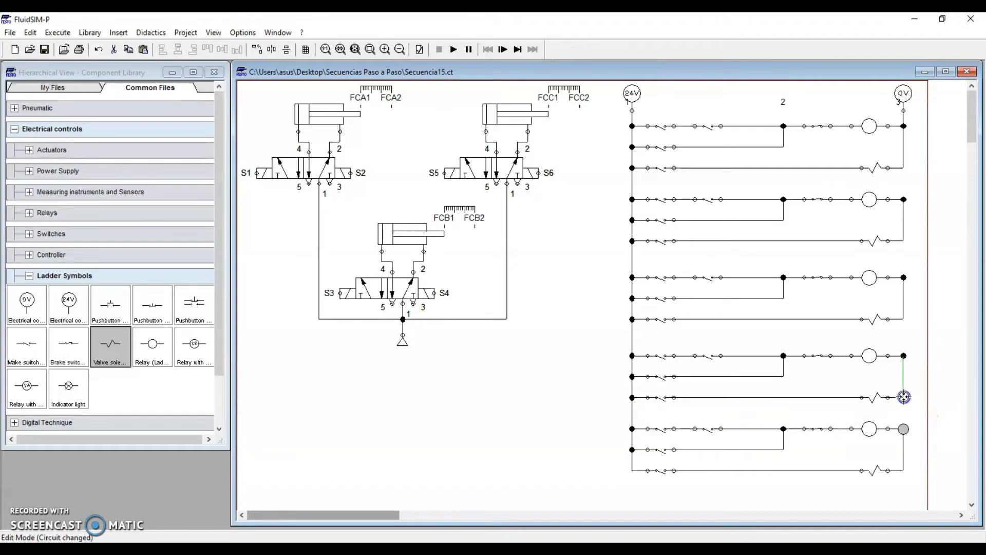
drag(904, 398, 904, 172)
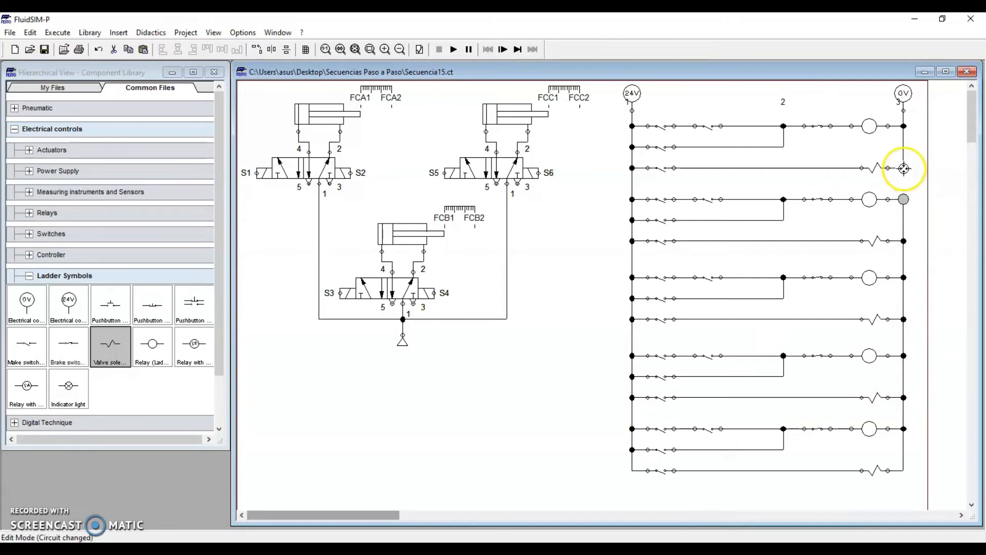
drag(904, 168, 904, 168)
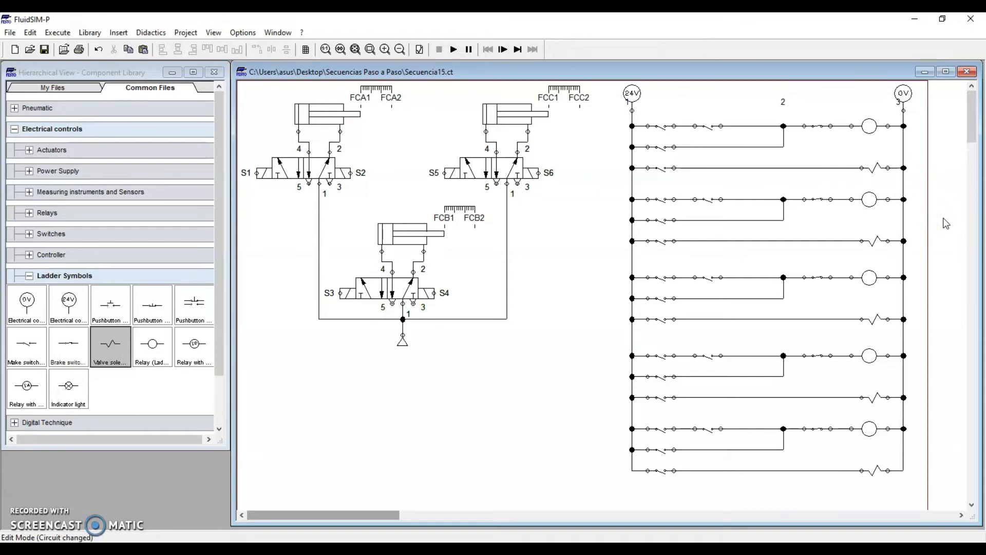
click(869, 131)
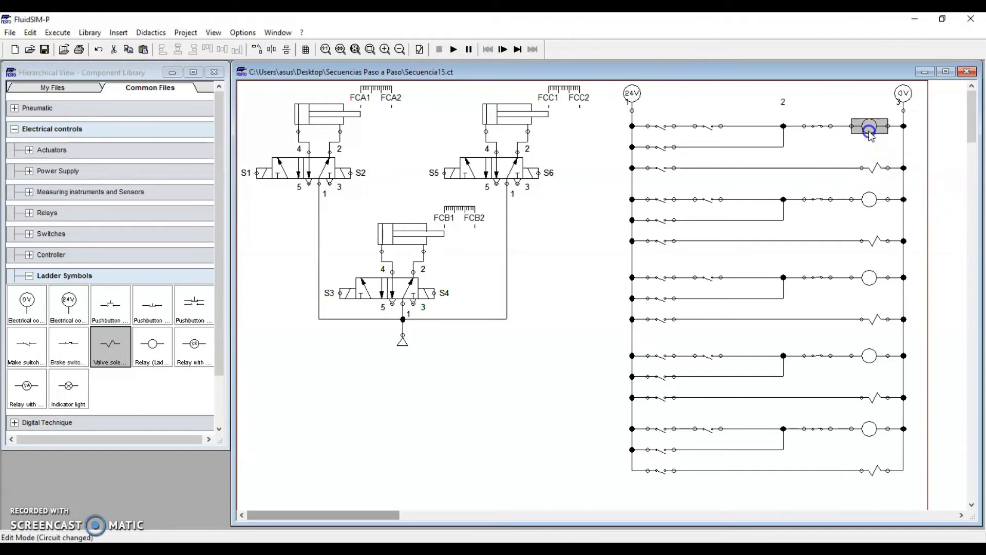
click(873, 202)
click(873, 280)
click(872, 357)
click(873, 434)
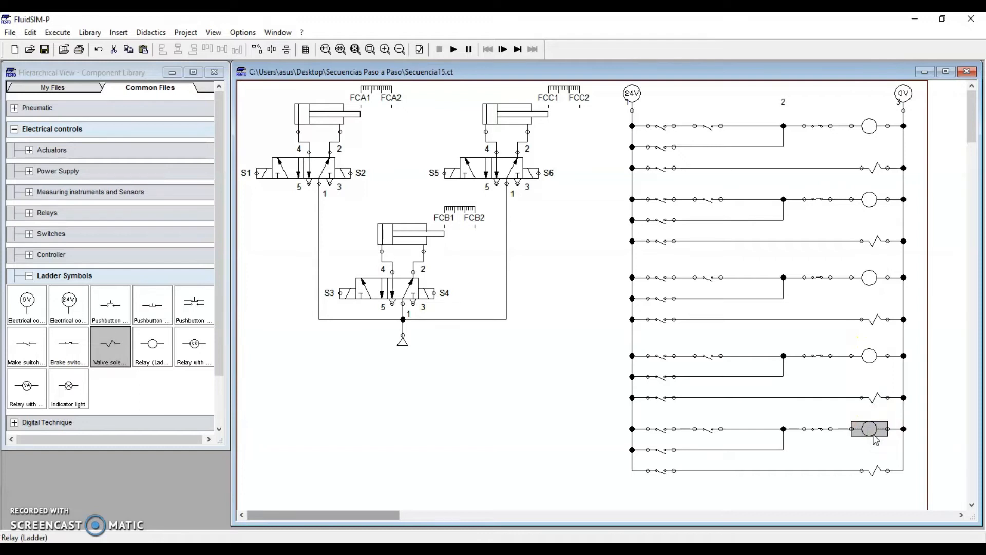
click(876, 425)
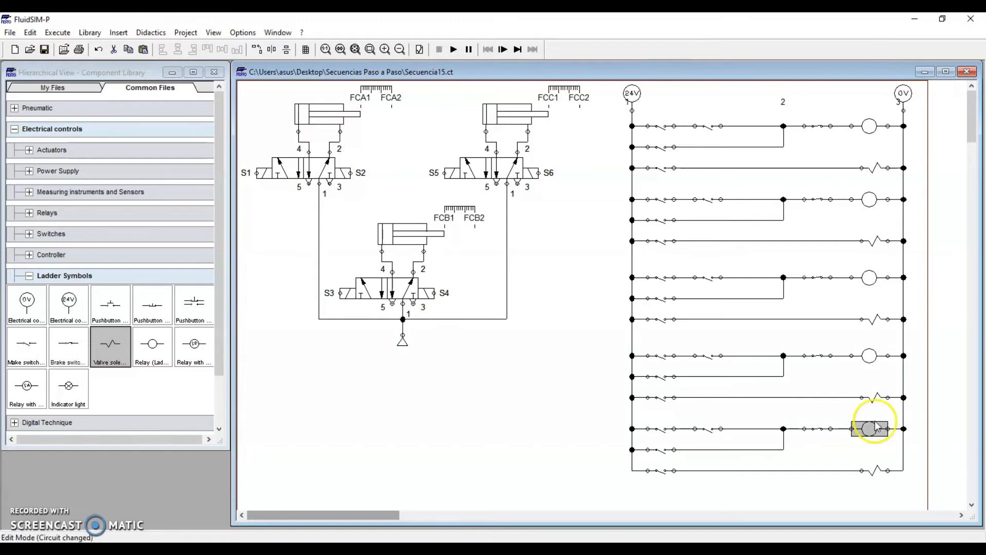
Step: Label the five ladder relay coils R1, R2, R3, R4 and R5 in order from the uppermost stage down
double_click(873, 129)
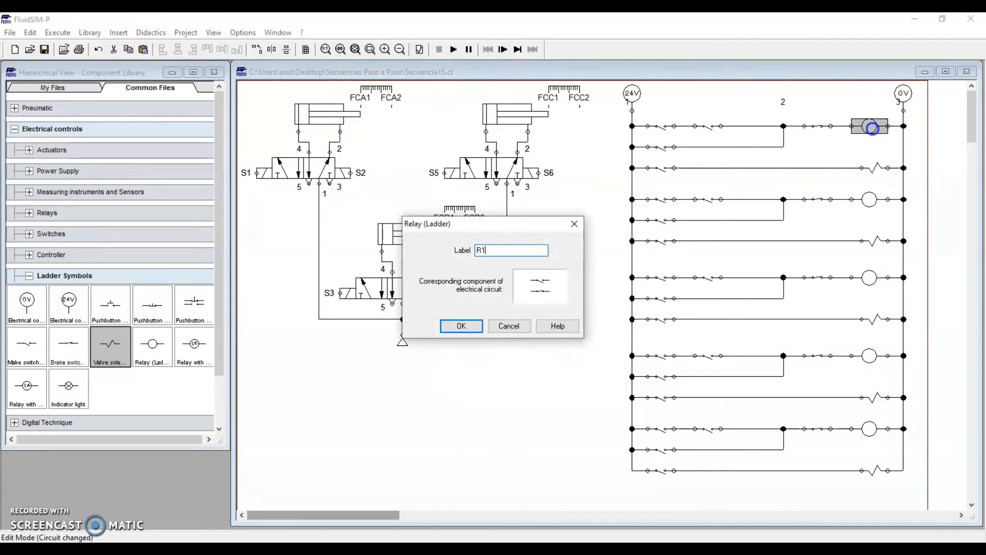
text(R1)
key(Return)
double_click(882, 196)
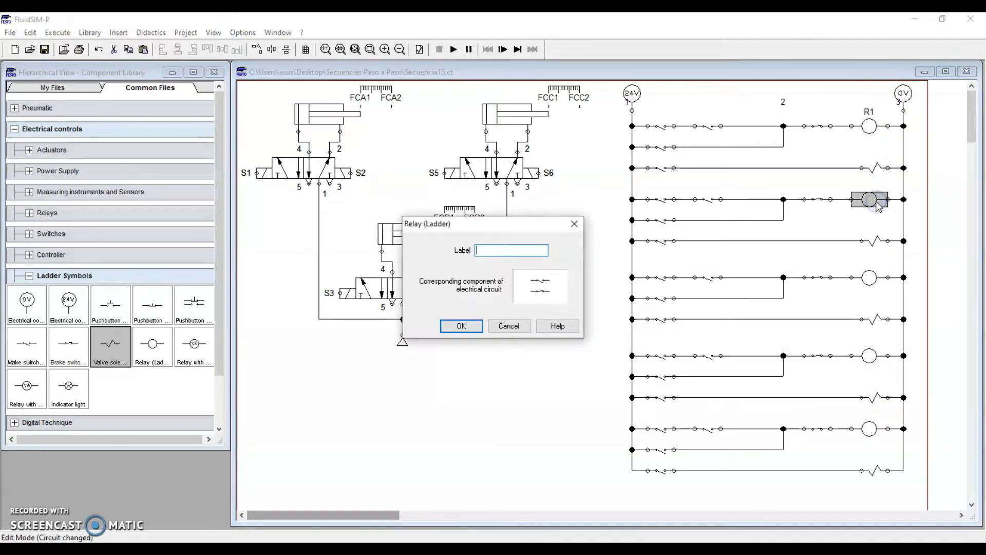
key(Return)
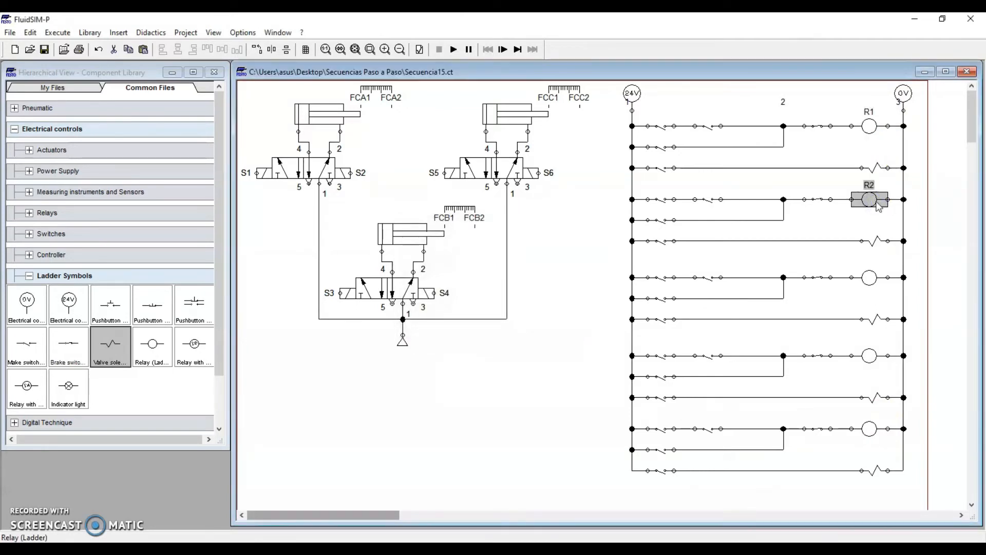
double_click(867, 279)
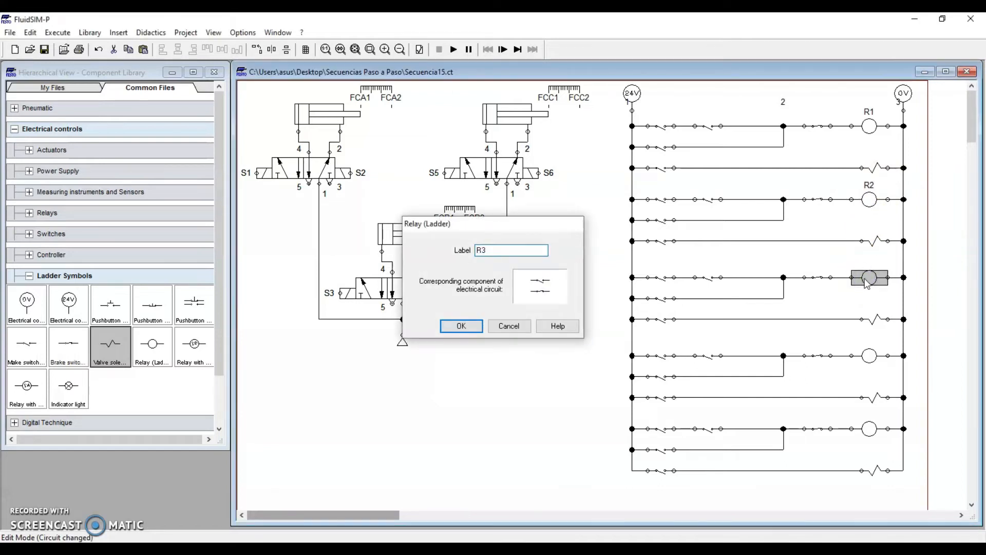
key(Return)
double_click(870, 355)
text(R)
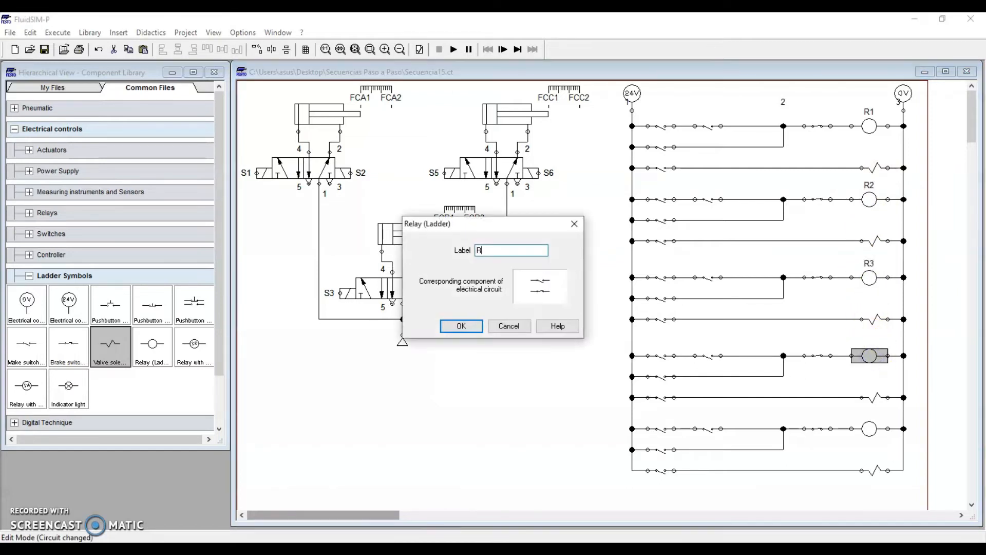
text(4)
key(Return)
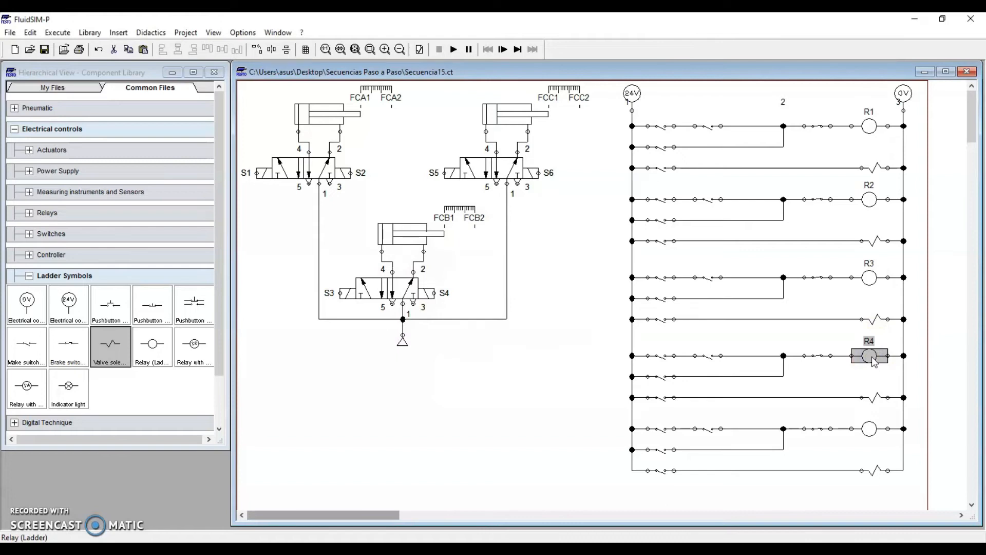
double_click(870, 428)
key(Return)
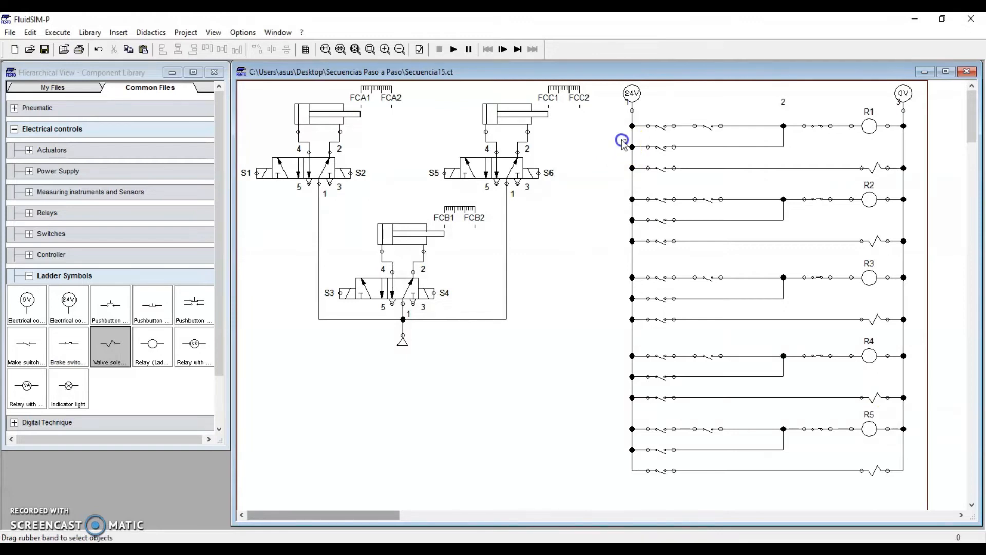
Step: Examine the self-holding and solenoid-rung make switches of all five stages and how they relate to the relay coils
drag(621, 139, 680, 177)
drag(618, 211, 682, 257)
drag(617, 287, 683, 331)
drag(618, 368, 694, 406)
drag(612, 447, 687, 492)
click(594, 162)
drag(608, 139, 687, 182)
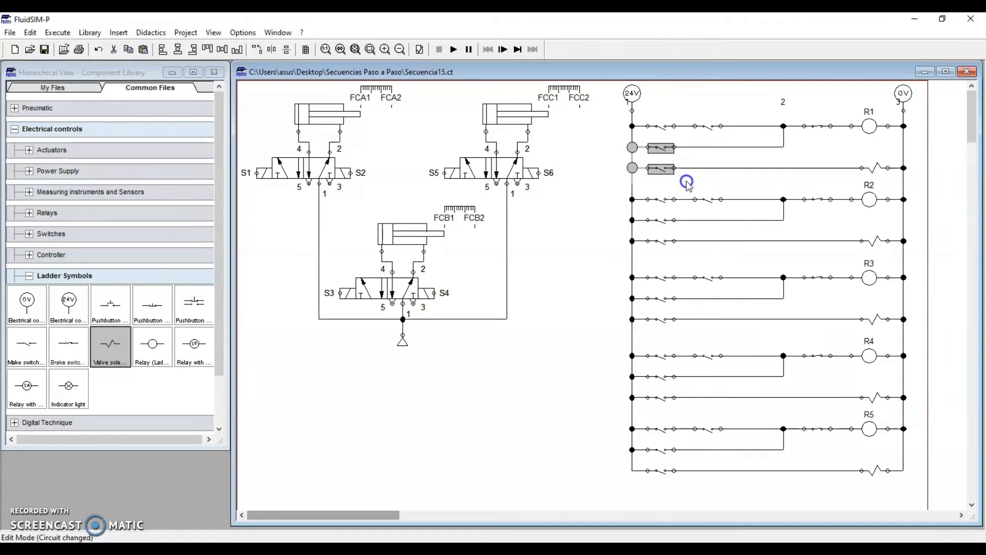
click(596, 142)
drag(617, 125, 931, 178)
click(932, 177)
click(875, 129)
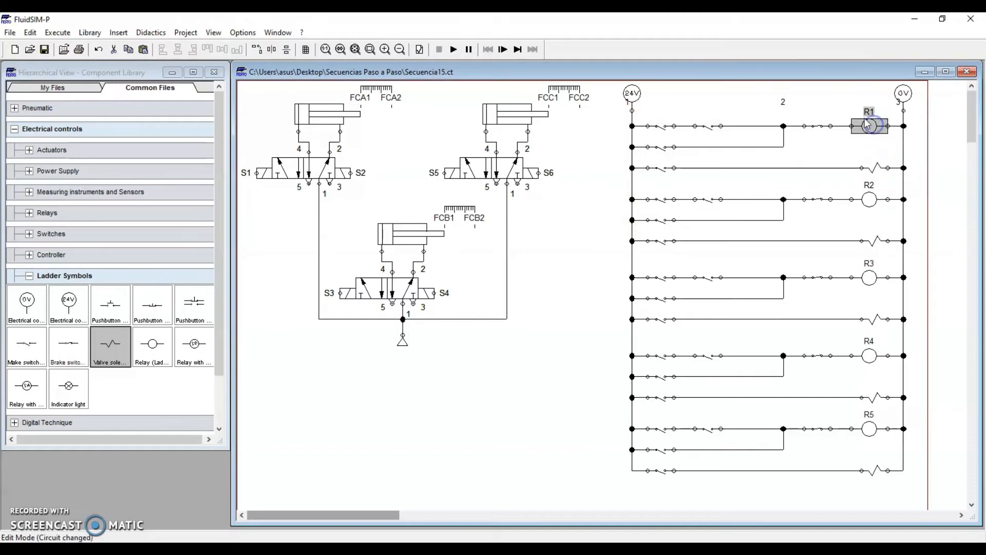
Step: Label the first stage's self-holding make switch and its solenoid-rung make switch R1
double_click(661, 147)
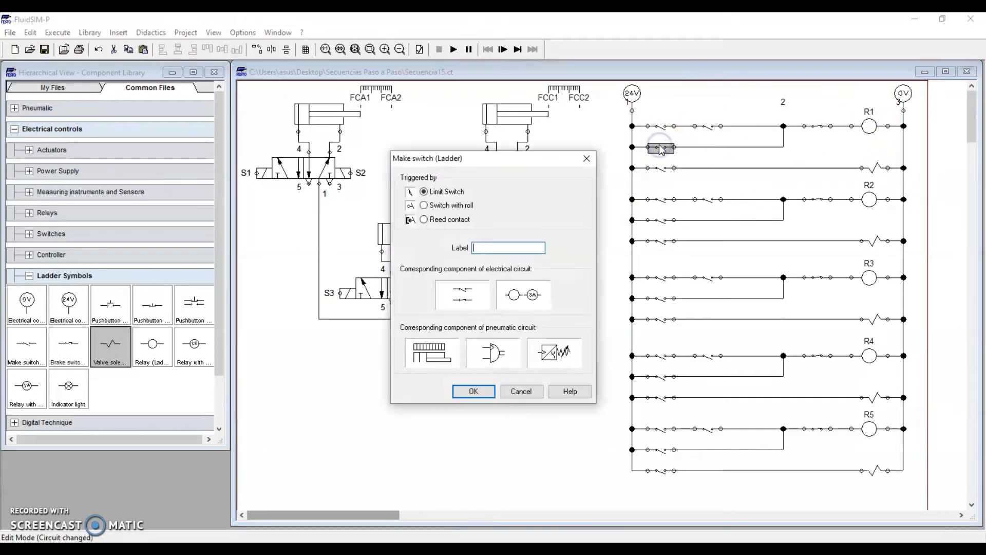
text(R1)
key(Return)
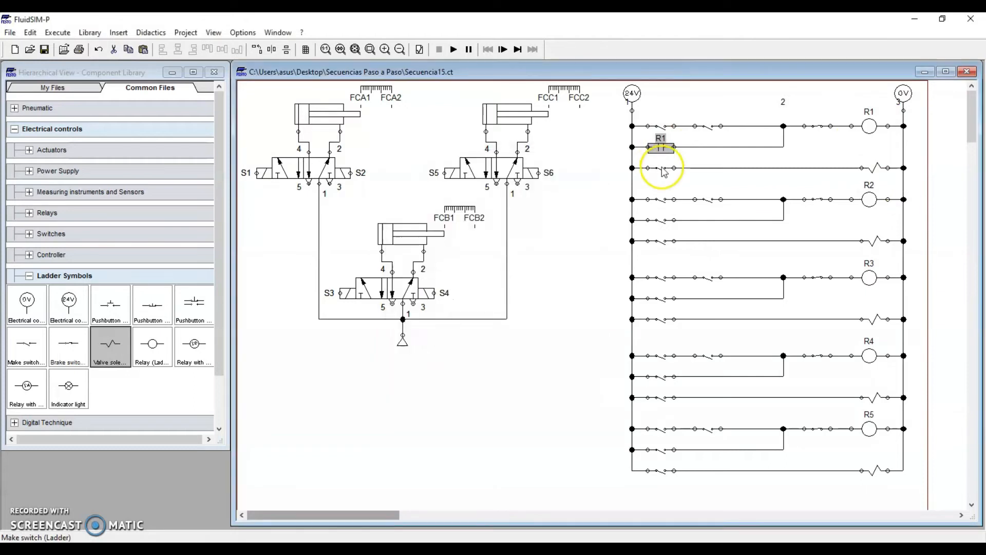
double_click(662, 168)
text(R)
key(Return)
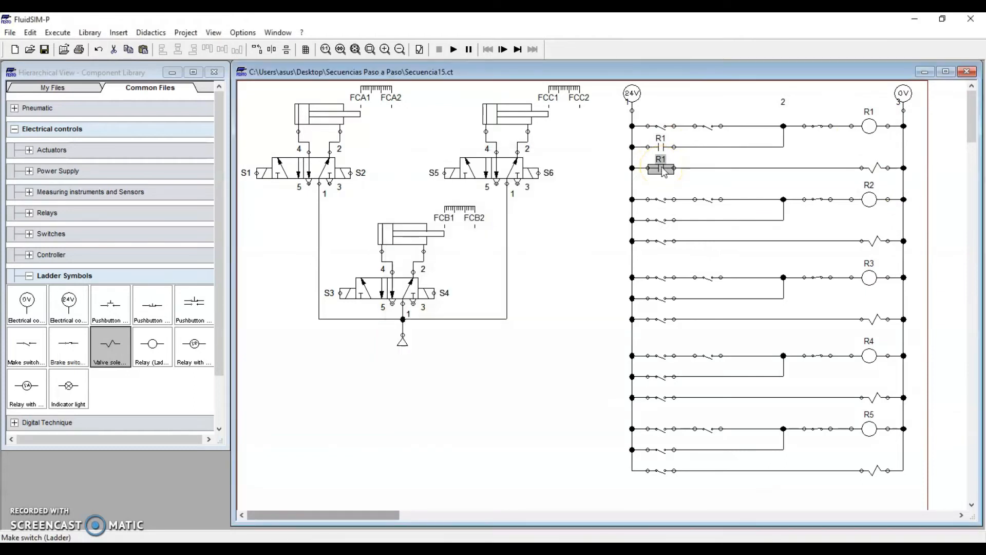
Step: Label the second stage's self-holding and solenoid-rung make switches R2
drag(619, 207, 704, 257)
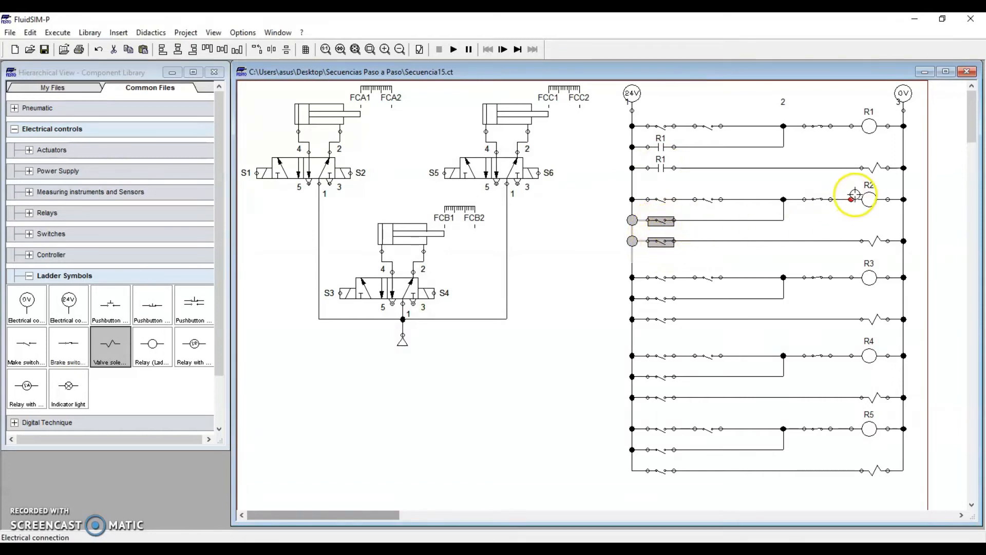
click(576, 280)
double_click(660, 220)
text(R2)
key(Return)
double_click(661, 241)
text(R2)
key(Return)
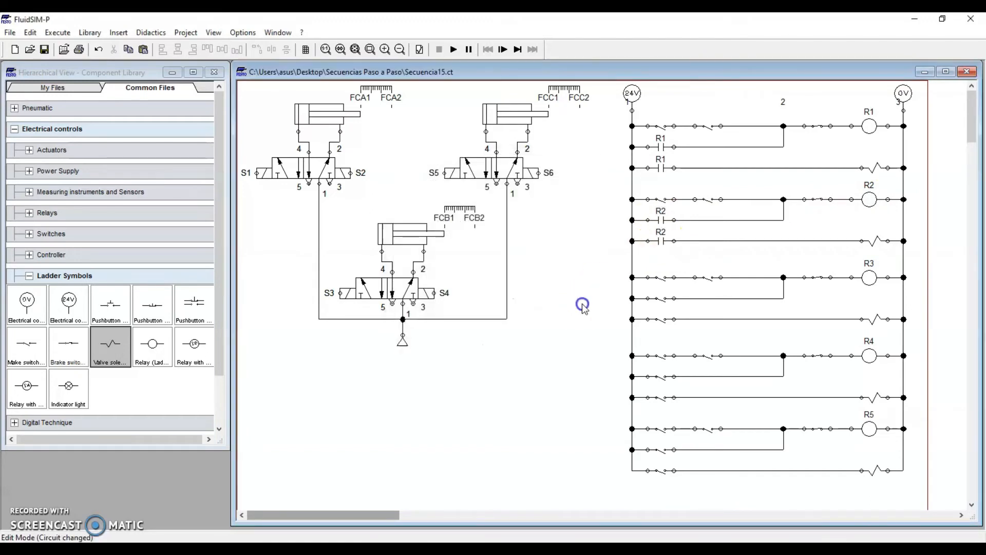
Step: Label the third stage's self-holding and solenoid-rung make switches R3
drag(601, 288, 668, 336)
double_click(657, 303)
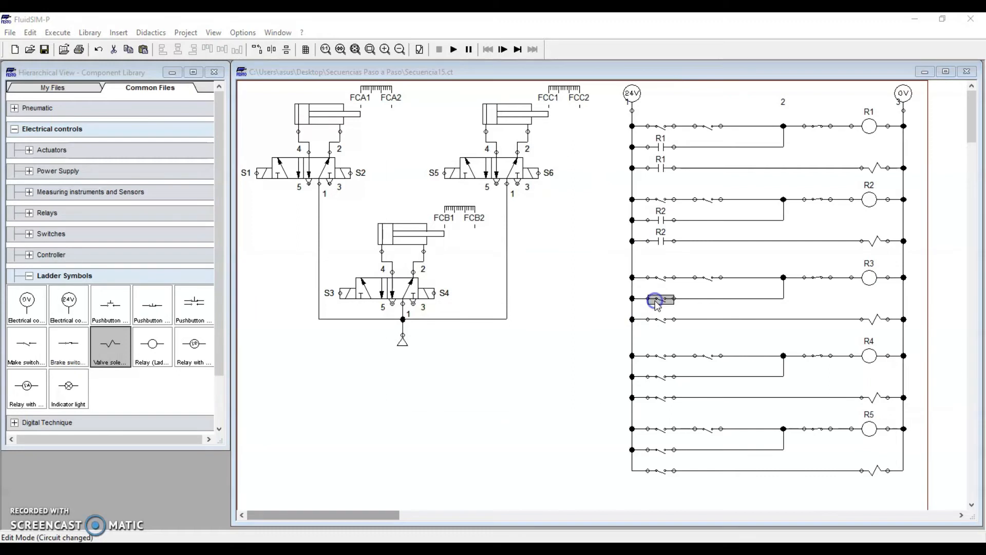
key(Return)
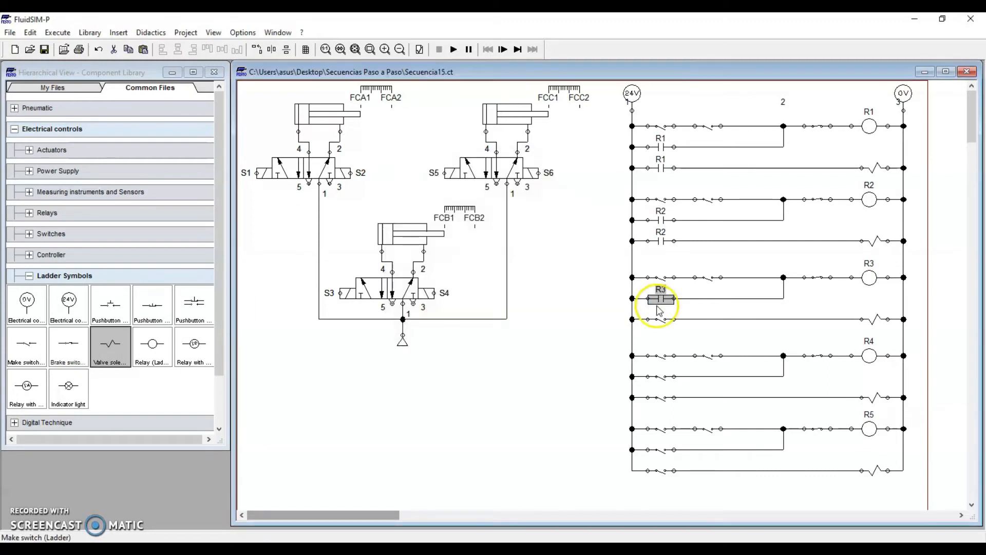
double_click(660, 319)
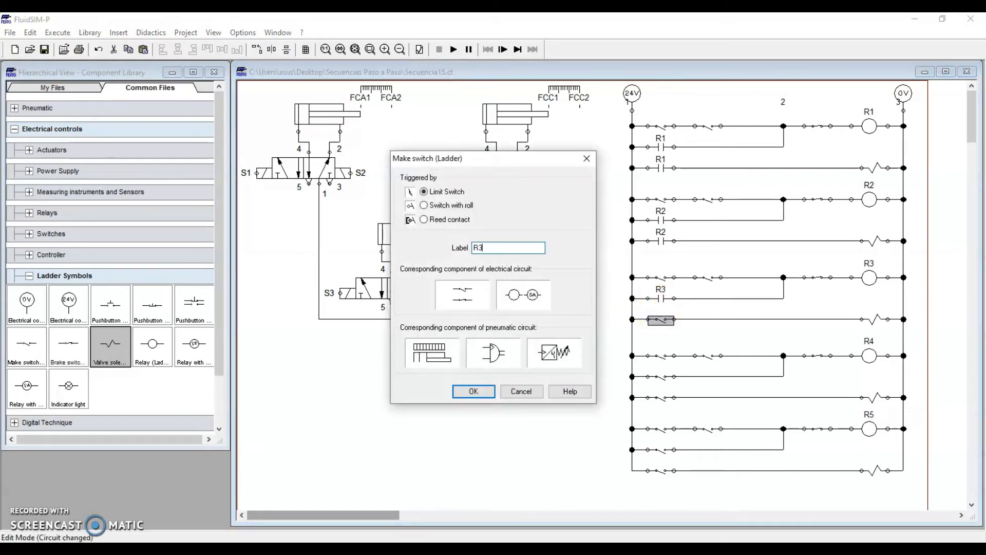
key(Return)
Step: Label the fourth stage's self-holding and solenoid-rung make switches R4
drag(609, 369, 689, 418)
double_click(660, 378)
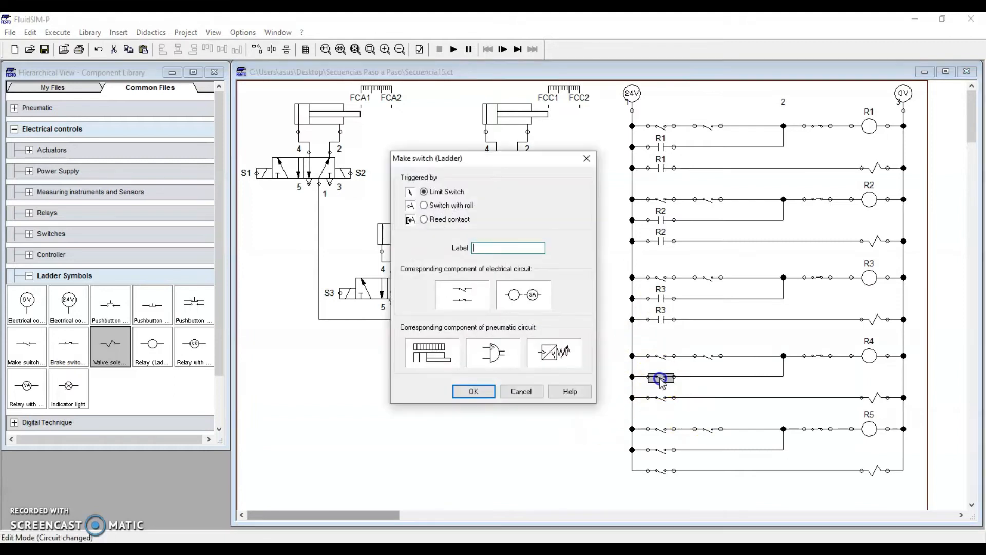
text(R4)
key(Return)
double_click(662, 398)
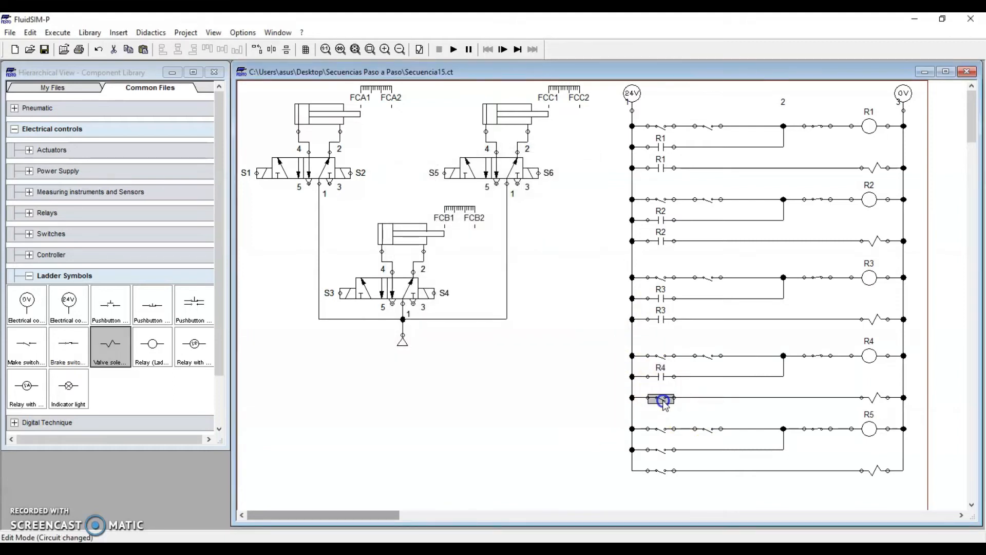
key(Return)
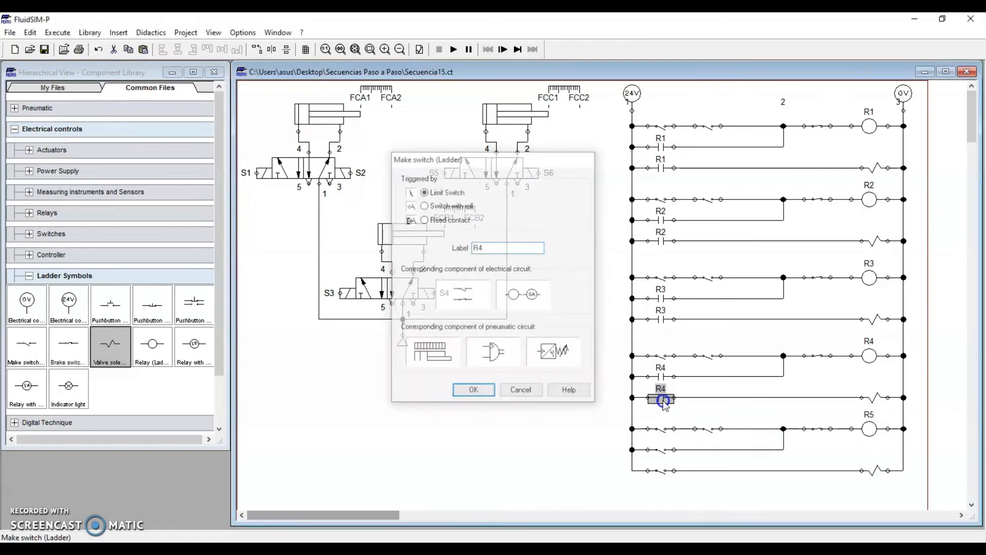
Step: Label the fifth stage's self-holding and solenoid-rung make switches R5
drag(607, 446, 679, 492)
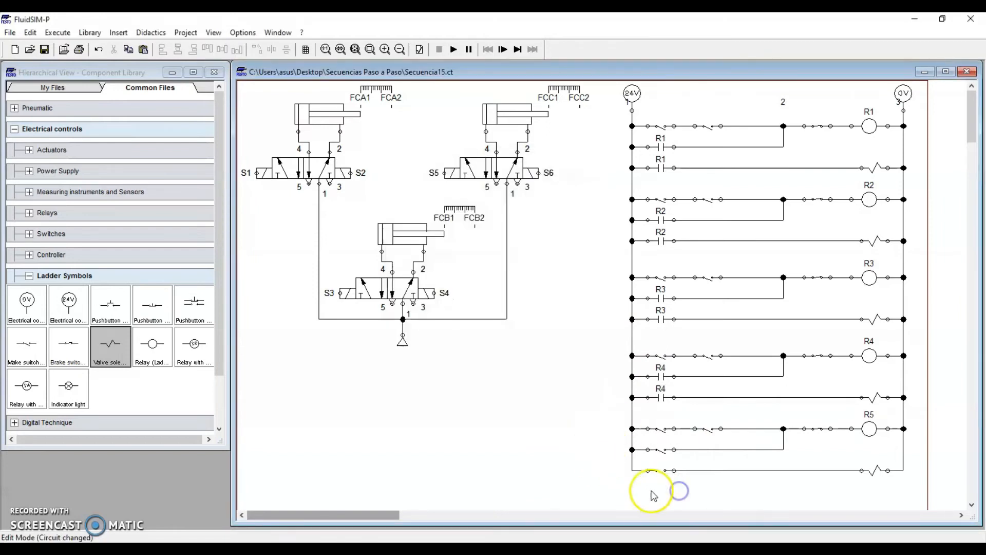
double_click(663, 450)
text(R5)
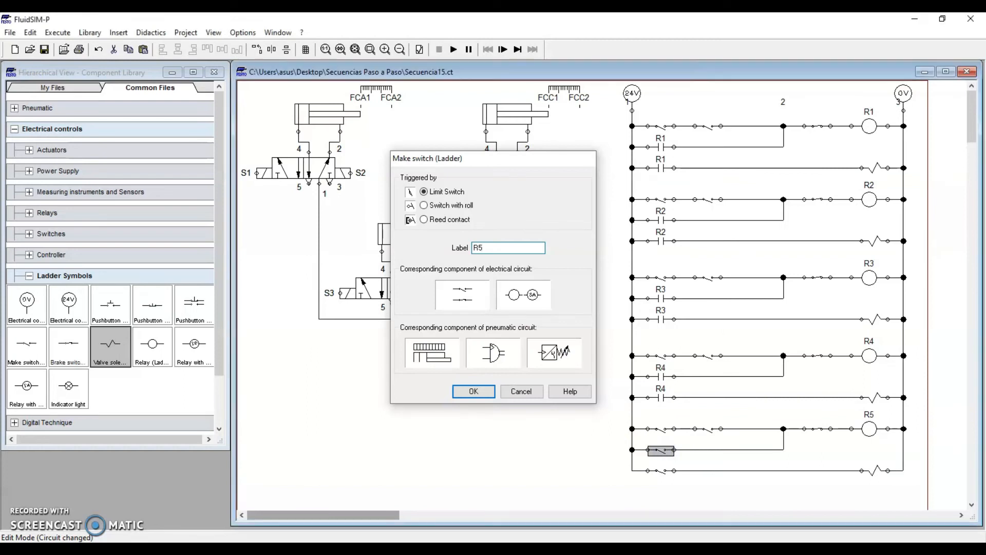
key(Return)
double_click(663, 471)
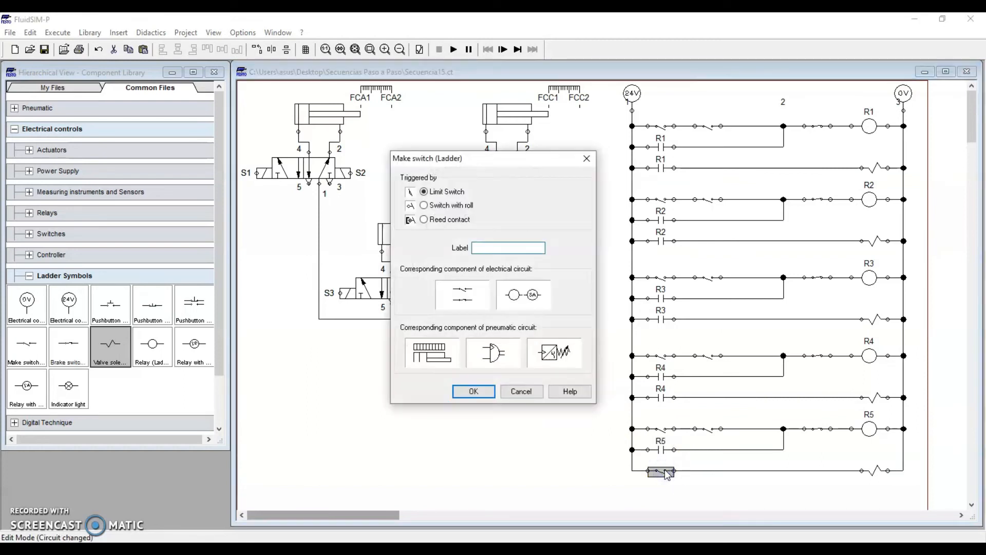
text(R5)
key(Return)
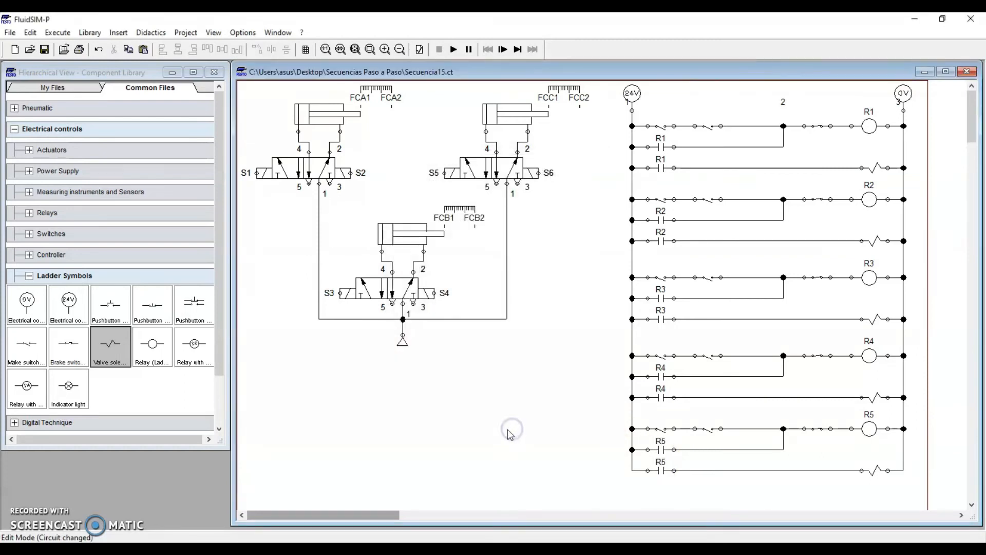
click(874, 240)
click(875, 319)
click(875, 397)
click(875, 469)
click(869, 126)
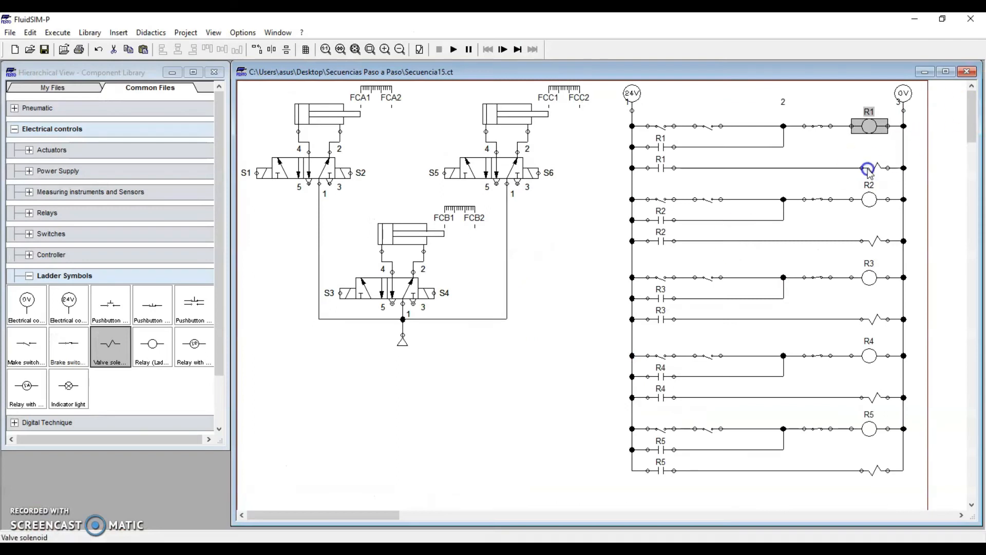
Step: Label the valve solenoids of the R1, R2 and R3 stages S1, S3 and S5 respectively
double_click(867, 170)
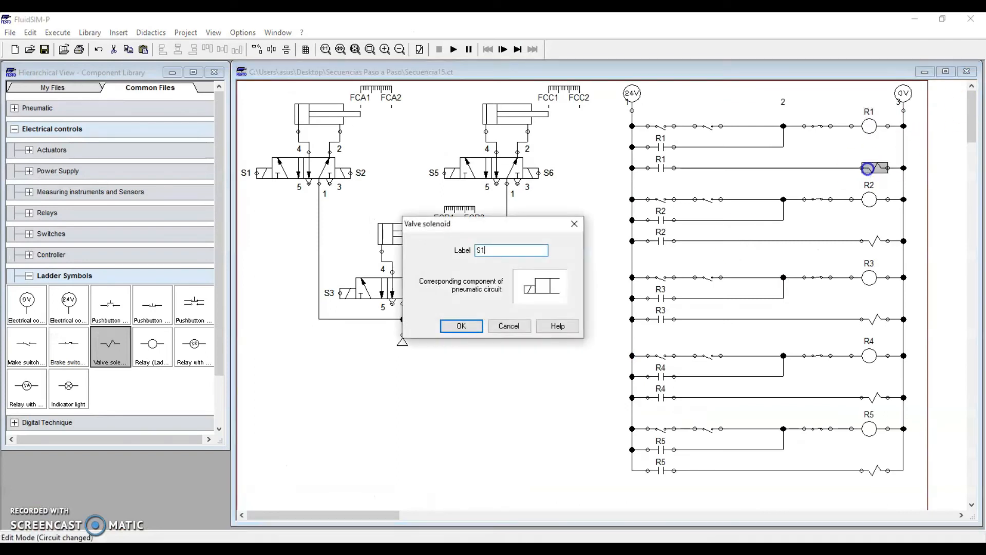
key(Return)
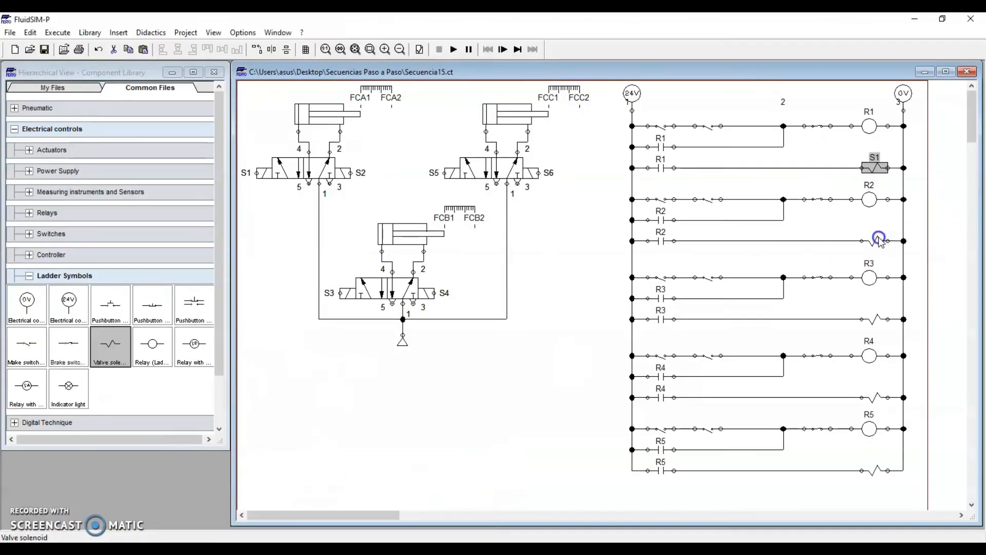
double_click(875, 241)
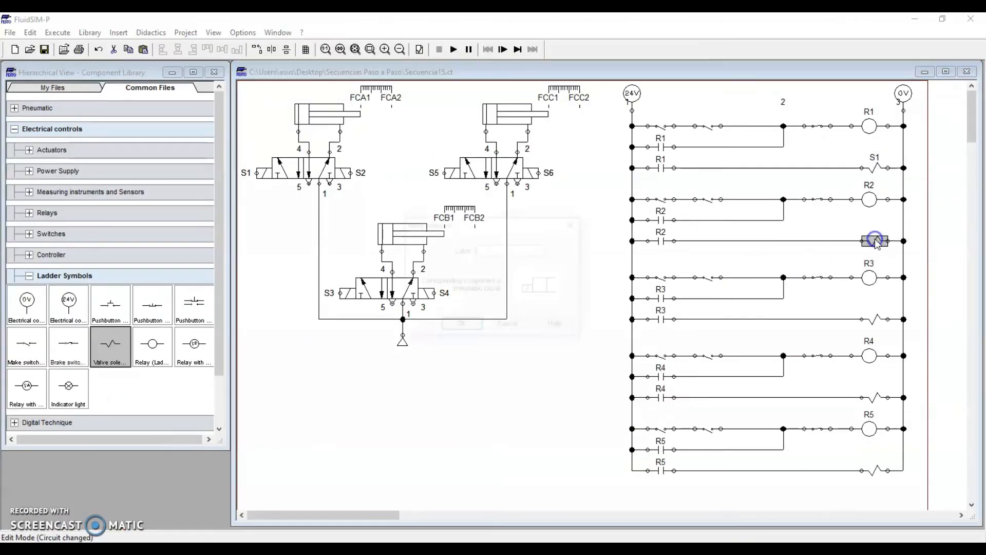
text(S3)
key(Return)
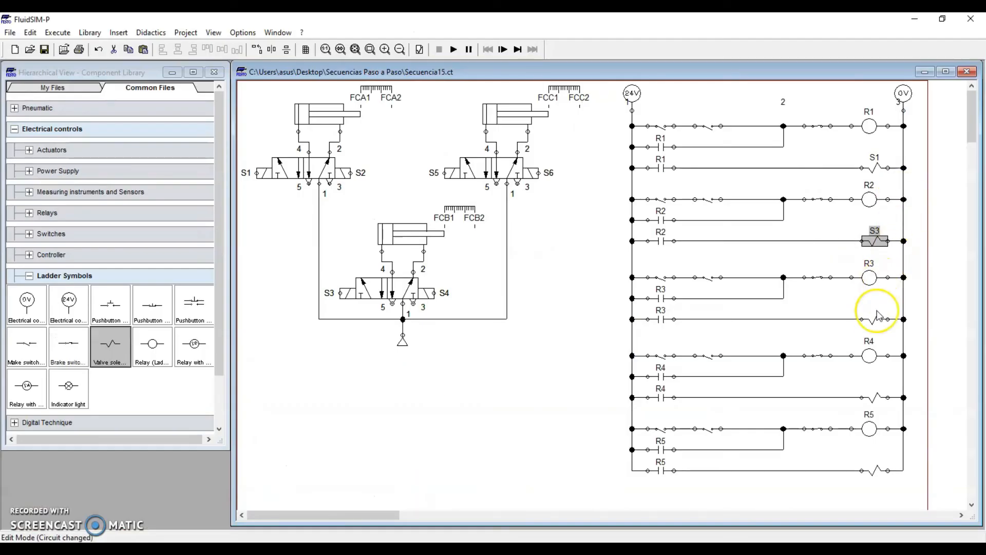
double_click(875, 319)
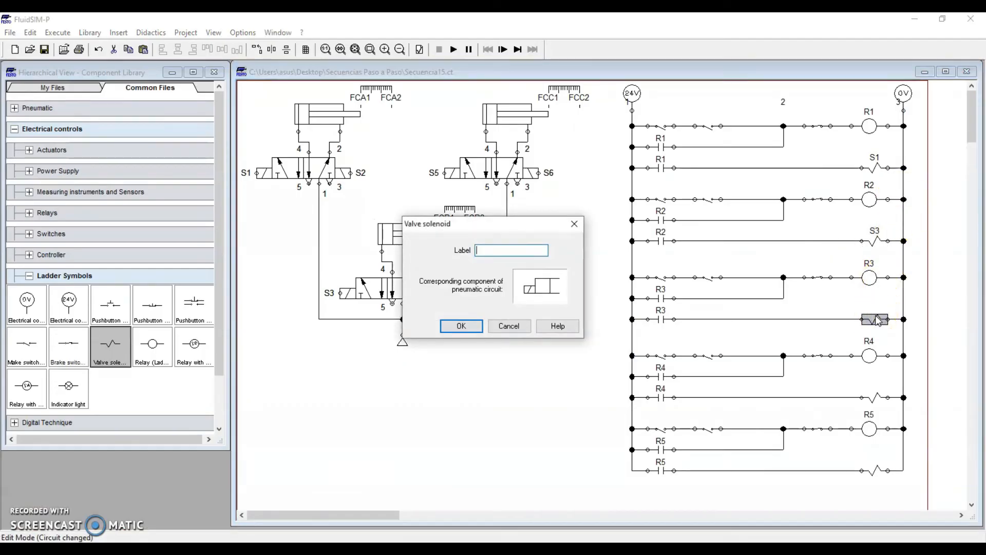
text(S5)
key(Return)
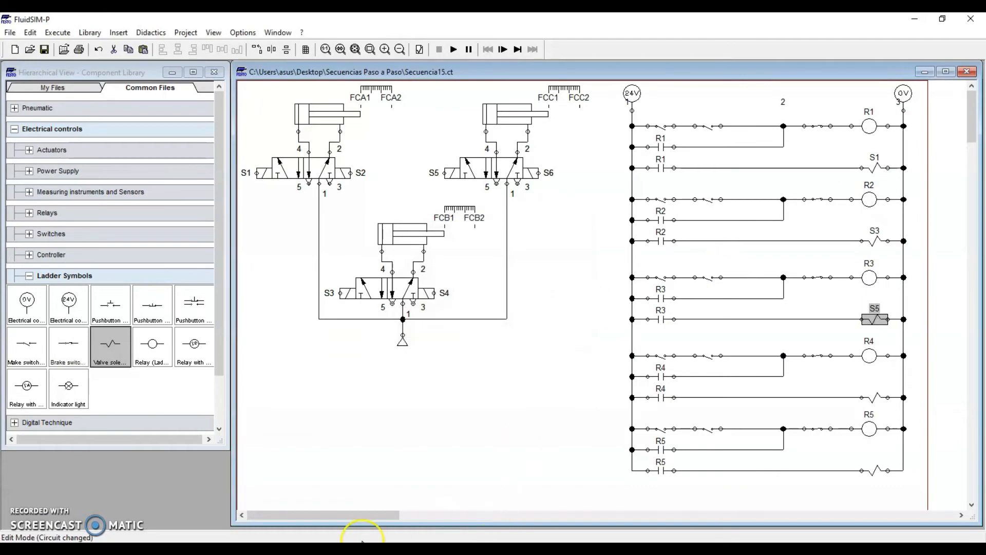
Step: Check the sequence slide for the R4 stage's solenoids, and move the whole R5 stage down to widen the gap below the R4 stage
click(318, 477)
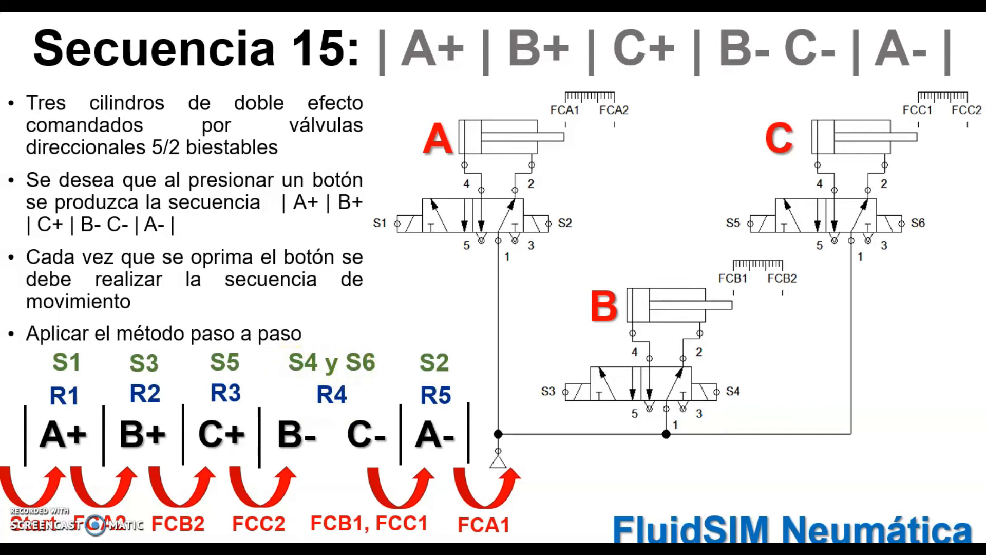
key(alt+Tab)
double_click(873, 396)
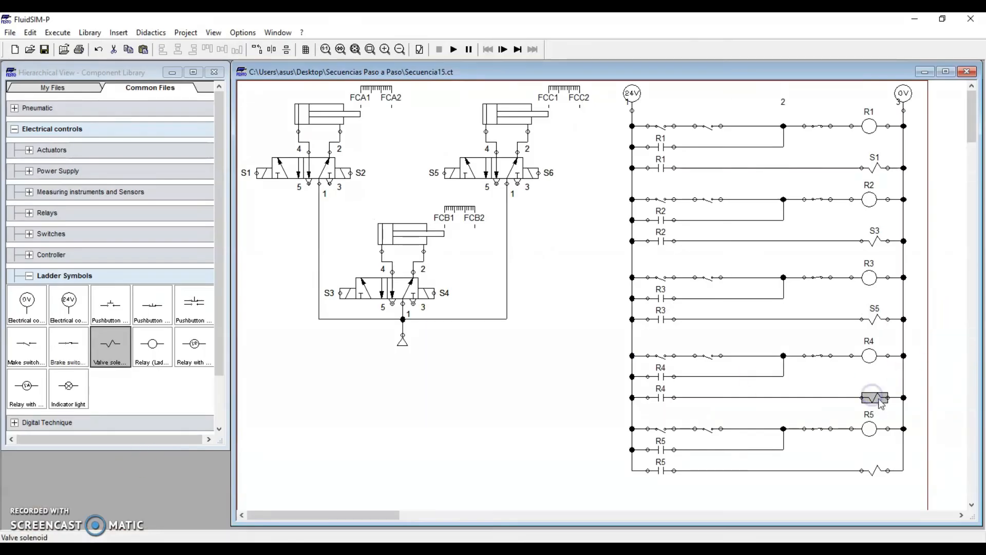
drag(619, 422, 918, 489)
key(Down)
key(Down)
key(Down)
key(Down)
key(Down)
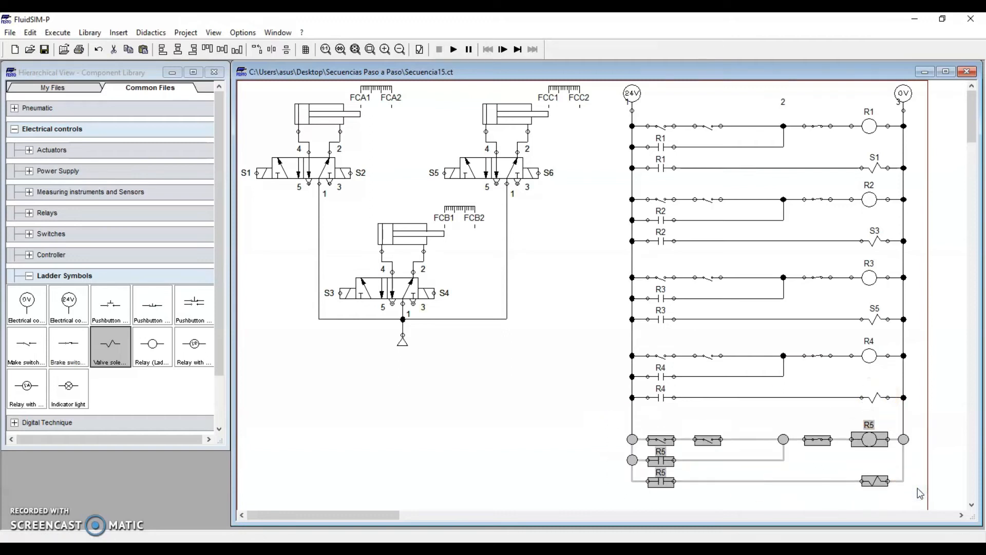
click(741, 406)
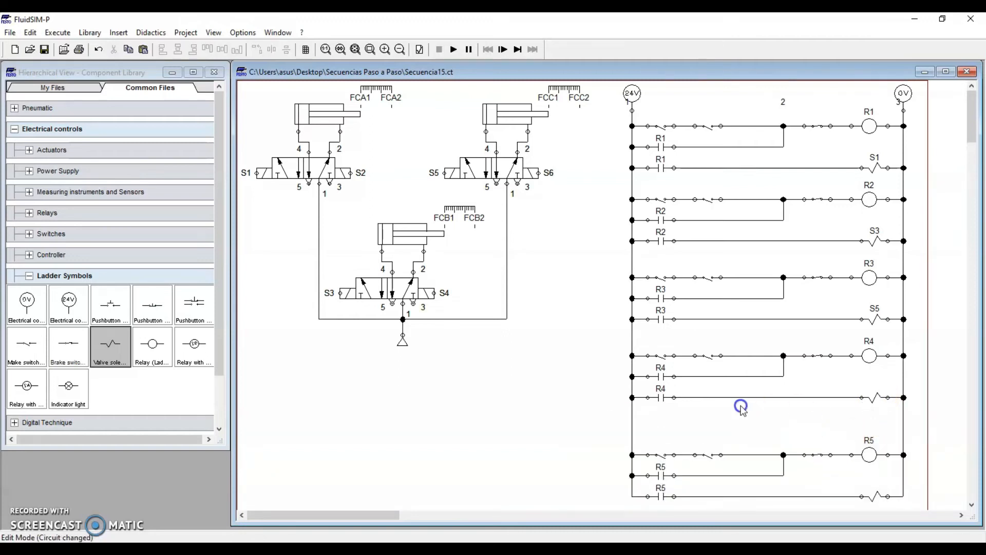
Step: Duplicate the R4 stage's solenoid rung into the gap above the R5 stage and wire the copy to both supply rails
drag(655, 415, 883, 396)
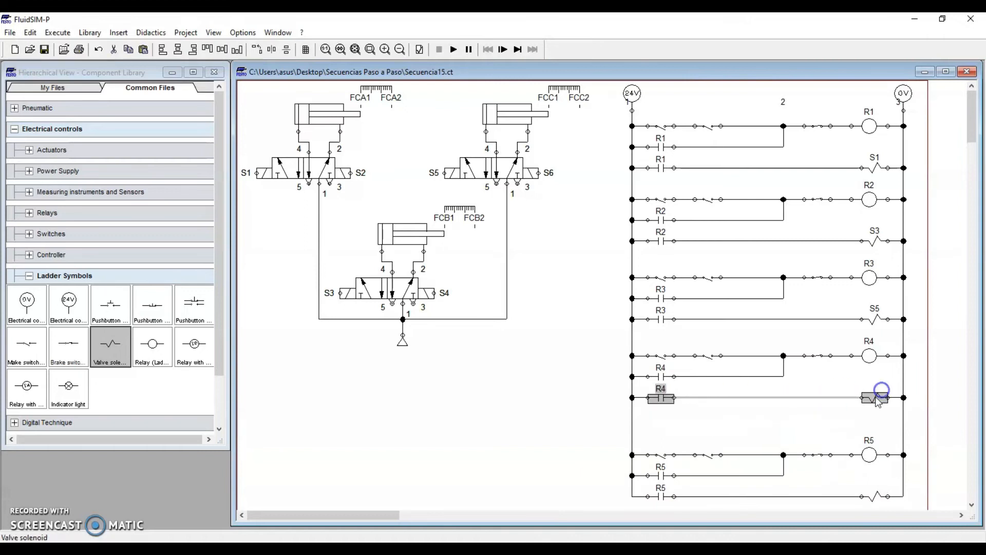
right_click(876, 399)
click(903, 271)
right_click(522, 395)
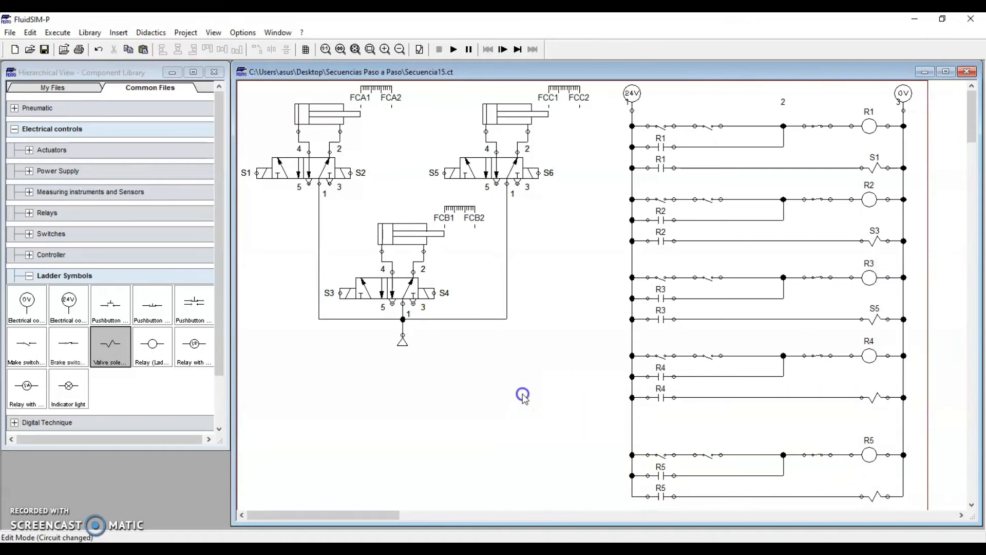
click(552, 167)
mouse_move(513, 329)
mouse_down()
mouse_move(678, 420)
mouse_move(632, 424)
mouse_up()
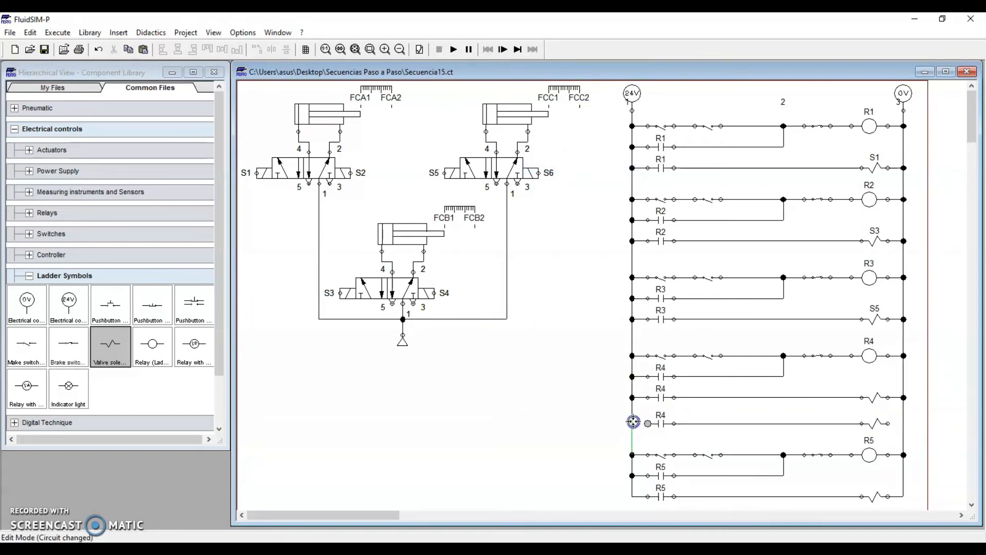
drag(888, 424, 904, 423)
Step: Label the R4 stage's original valve solenoid S4 and the copied rung's solenoid S6
double_click(877, 398)
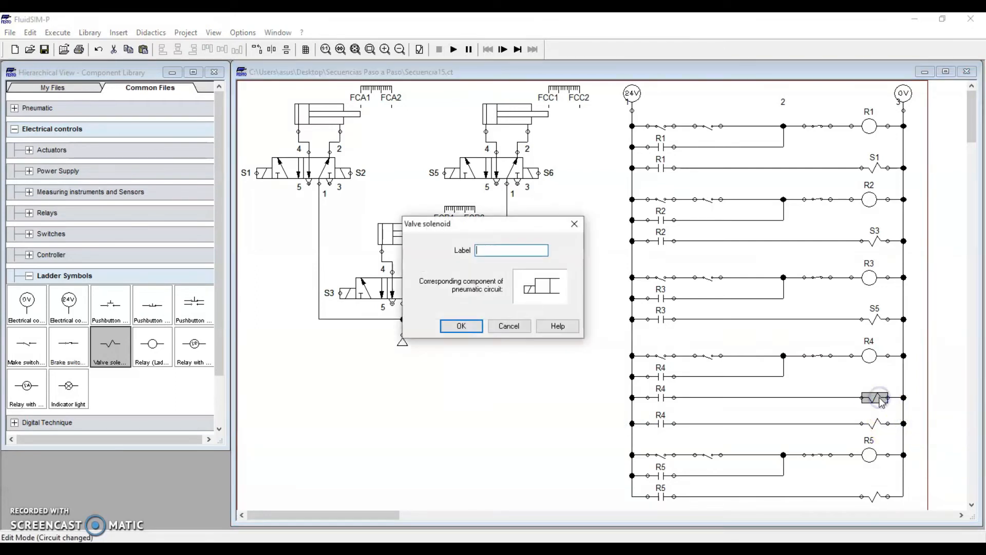
key(Return)
double_click(875, 424)
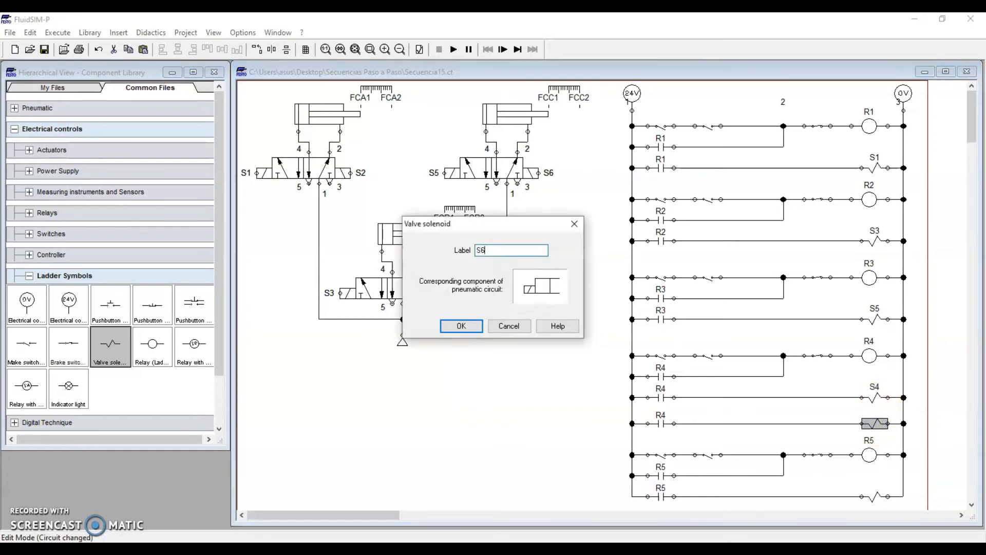
key(Return)
Step: Check the sequence slide for the last stage's solenoid, and label the R5 stage's valve solenoid S2
click(316, 548)
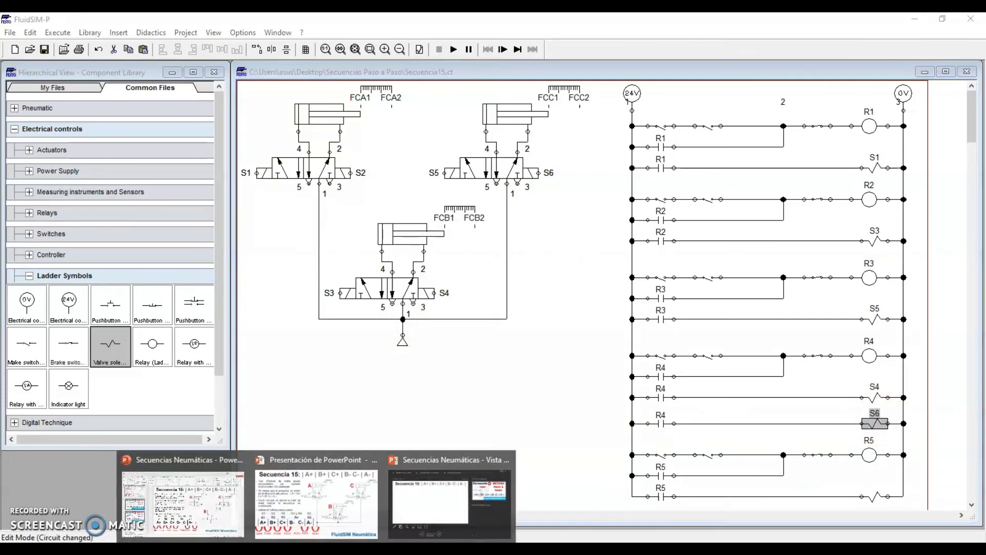
click(310, 494)
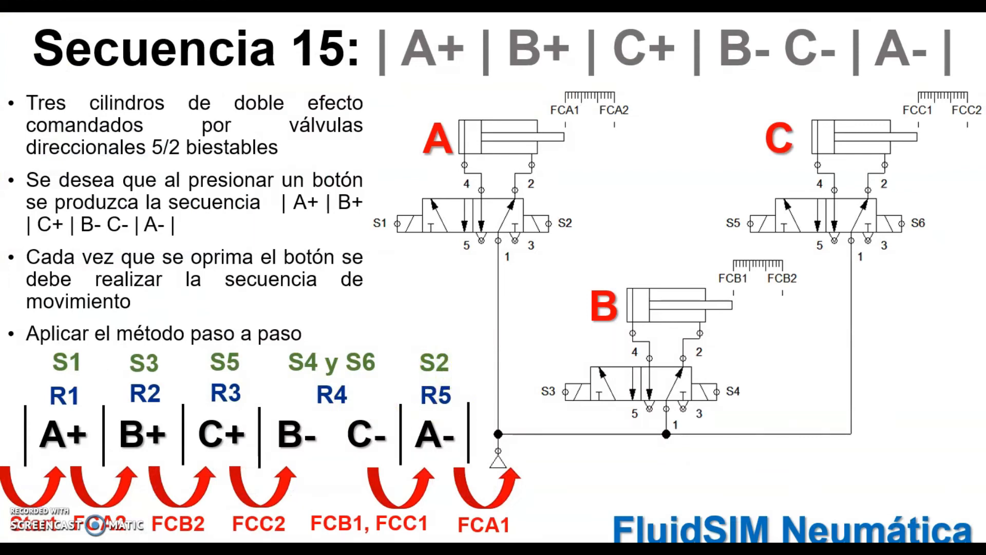
key(alt+Tab)
double_click(873, 497)
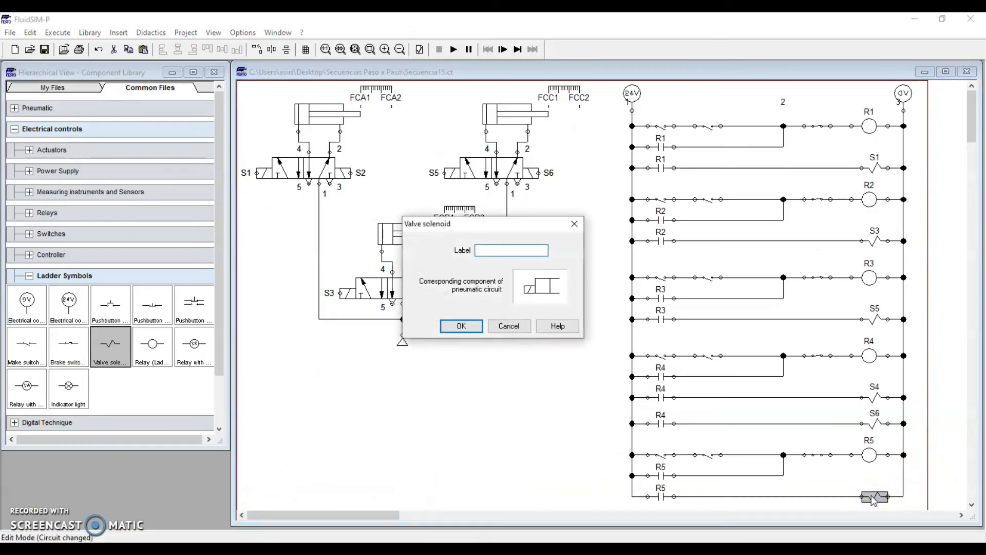
key(Return)
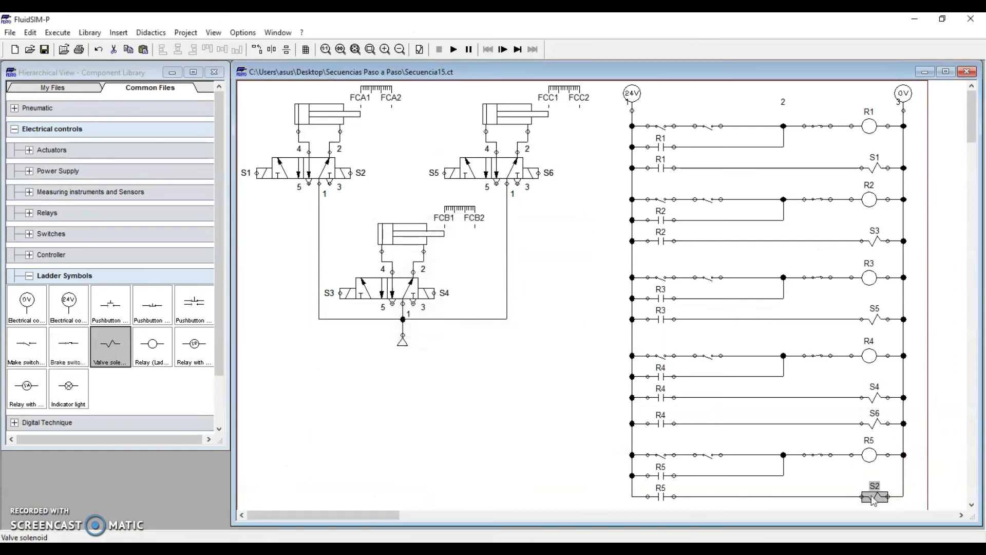
click(661, 127)
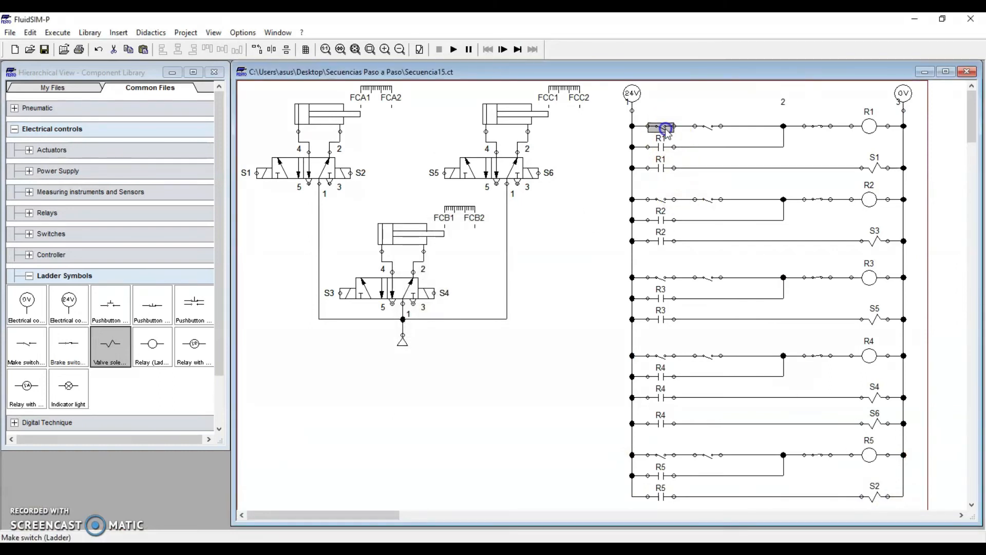
click(666, 199)
click(664, 278)
click(662, 355)
click(662, 455)
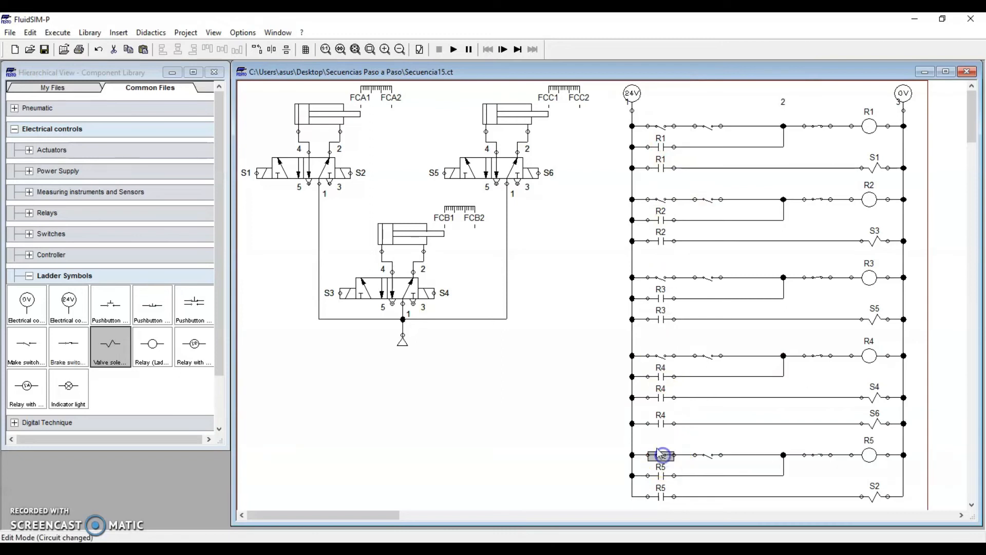
click(584, 382)
Step: Replace the first make switch of the R1 stage with a ladder make pushbutton labelled START
click(664, 135)
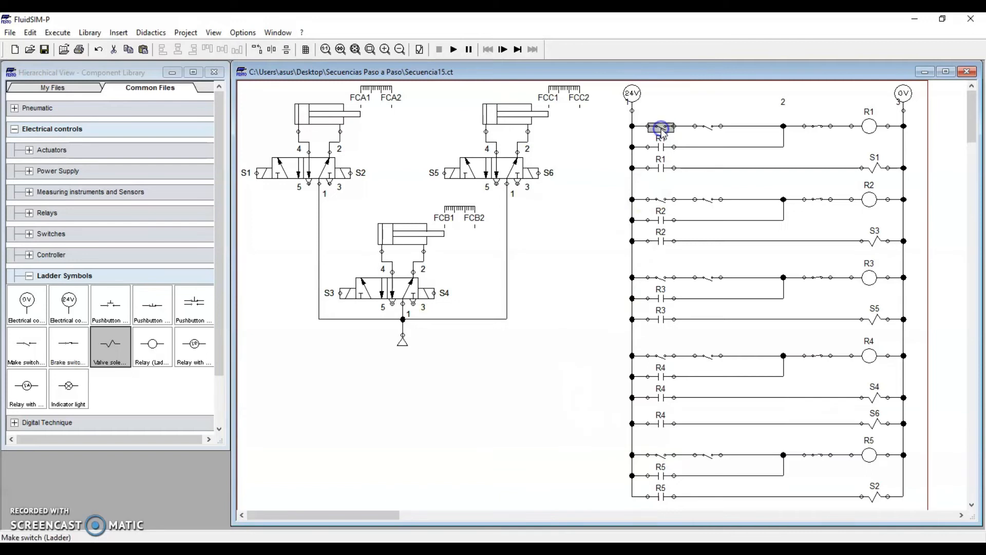
key(Delete)
drag(110, 305, 696, 126)
double_click(663, 125)
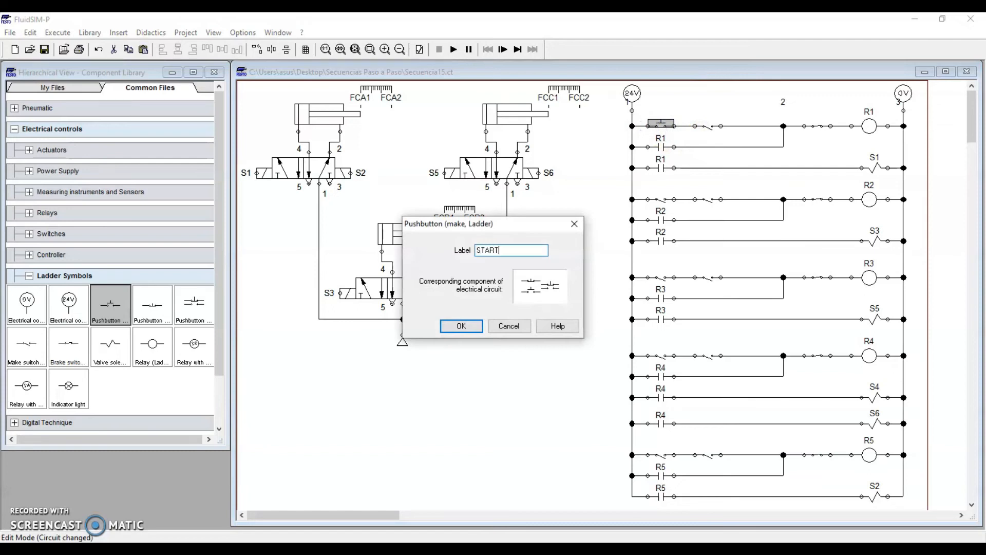
key(Return)
click(662, 199)
click(661, 283)
click(660, 356)
click(664, 455)
click(576, 443)
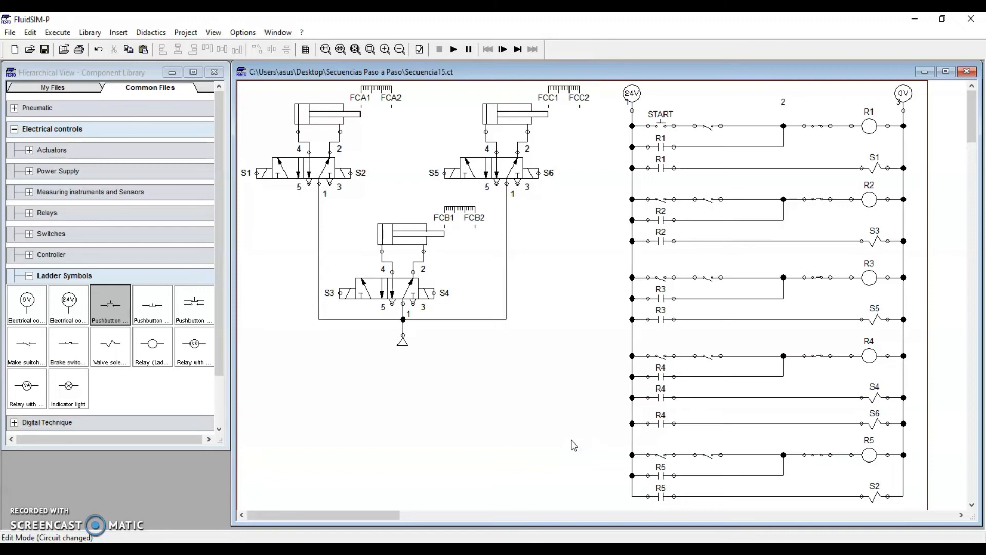
drag(614, 188, 916, 252)
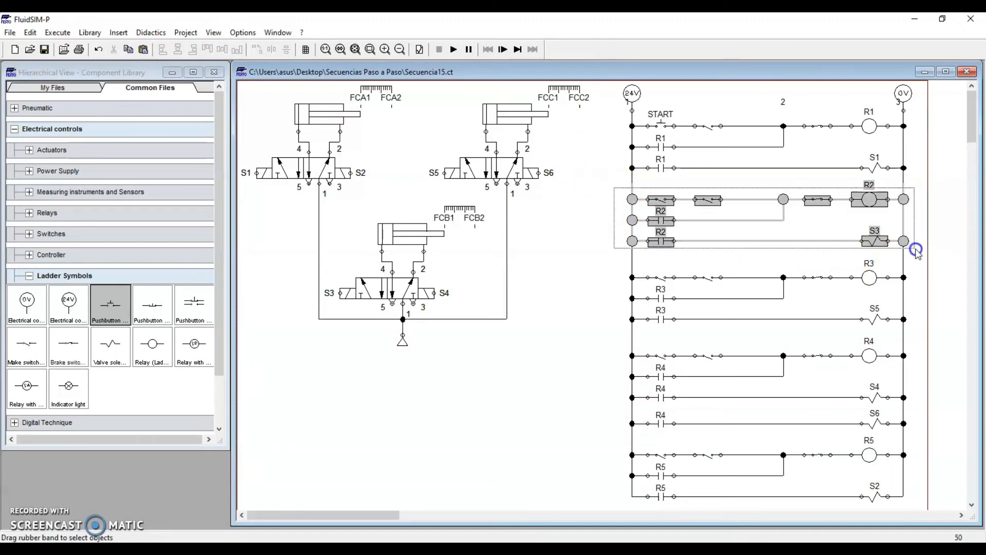
click(873, 200)
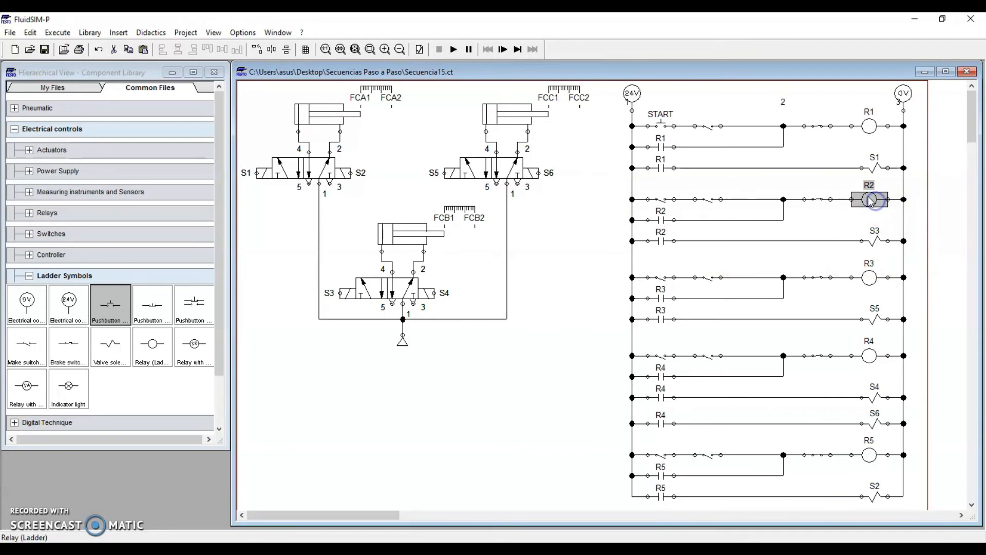
click(661, 200)
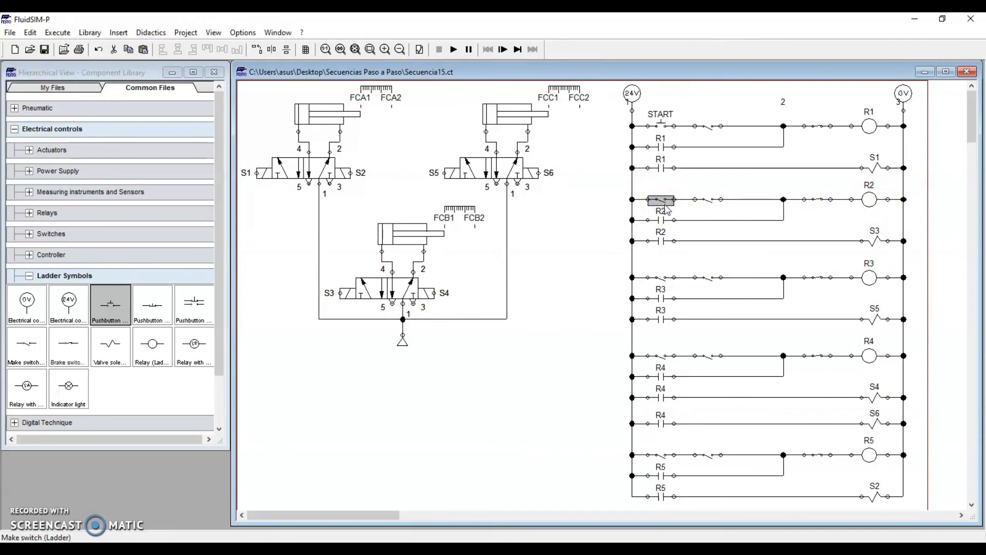
click(665, 201)
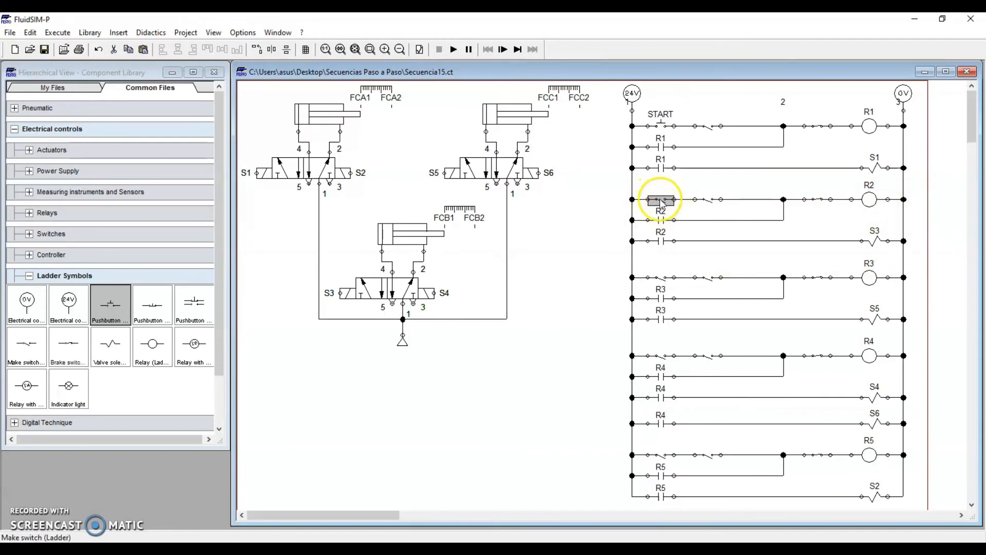
click(869, 125)
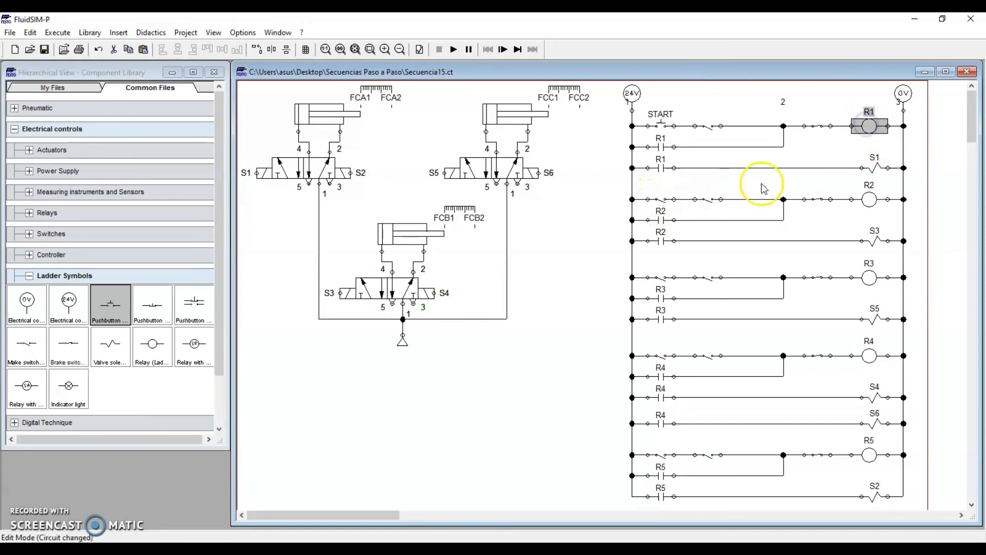
Step: Label the first make switch of the R2 stage R1 and that of the R3 stage R2
double_click(661, 201)
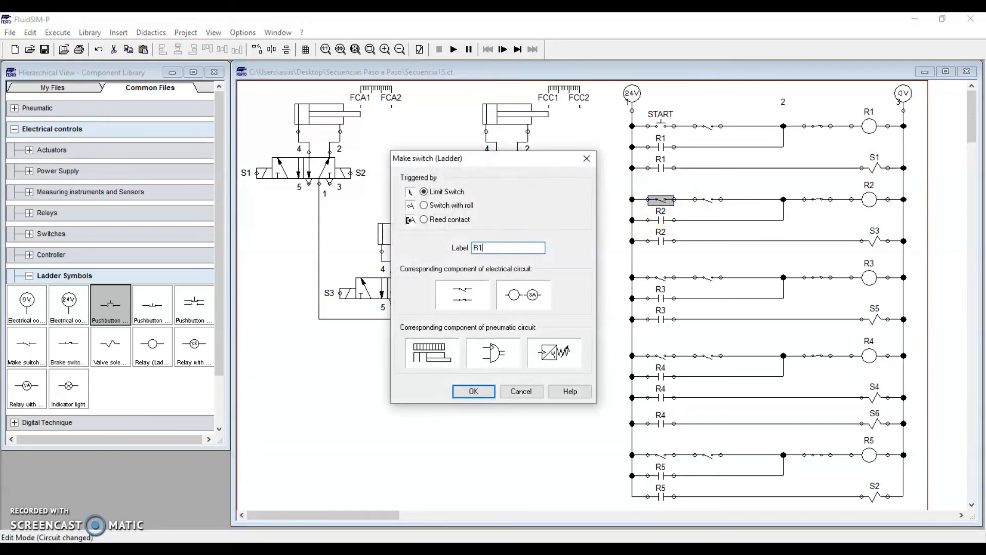
text(R1)
key(Return)
click(661, 277)
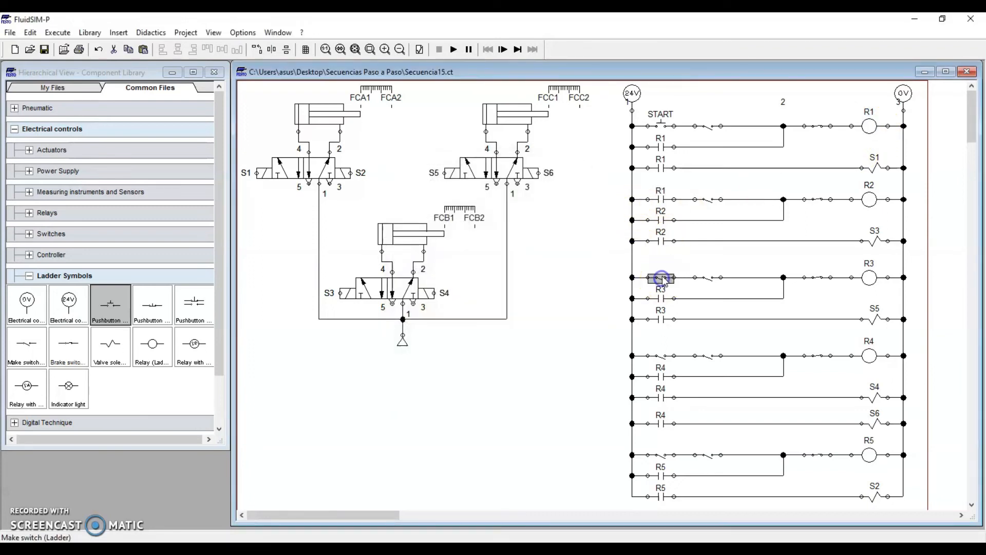
double_click(662, 280)
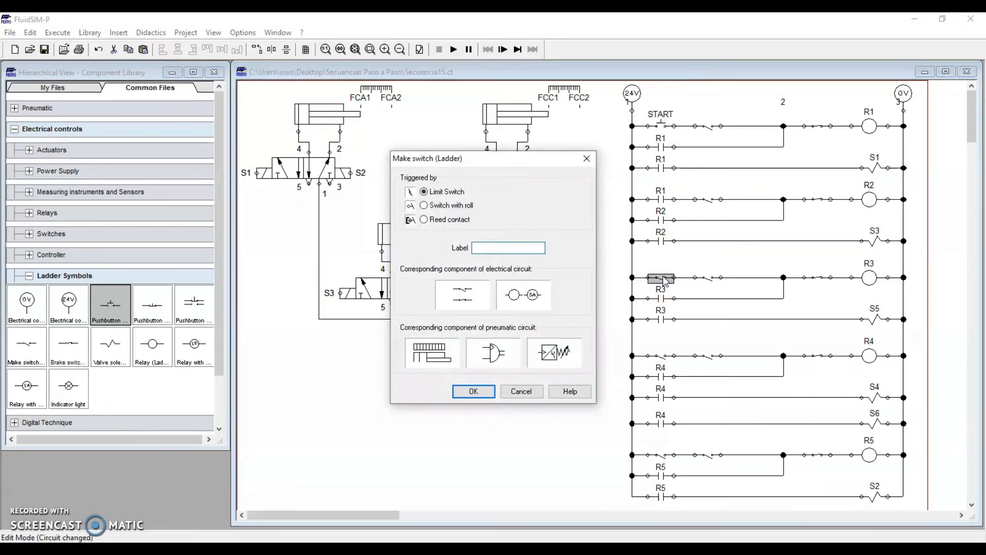
key(Return)
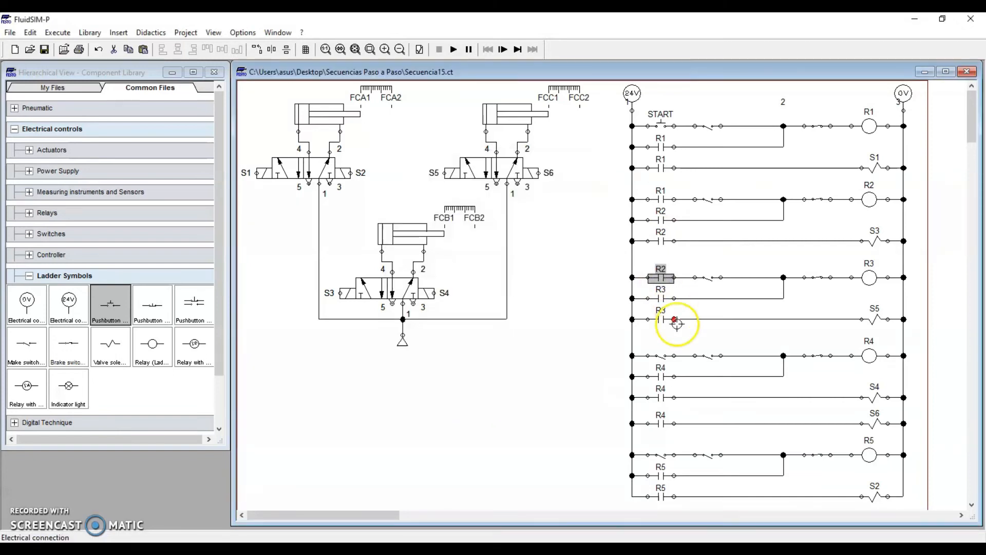
Step: Label the first make switch of the R4 stage R3 and that of the R5 stage R4
double_click(664, 357)
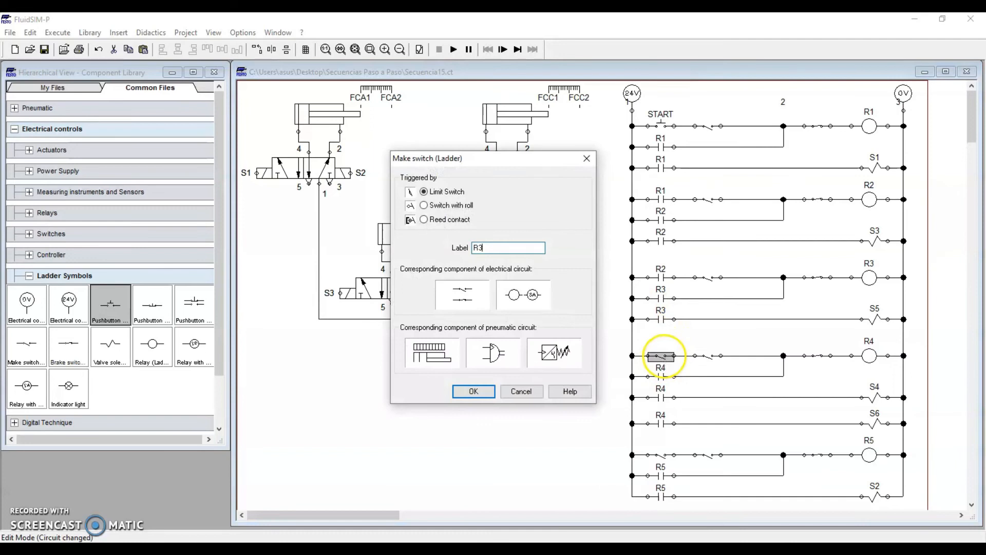
text(R3)
key(Return)
click(660, 456)
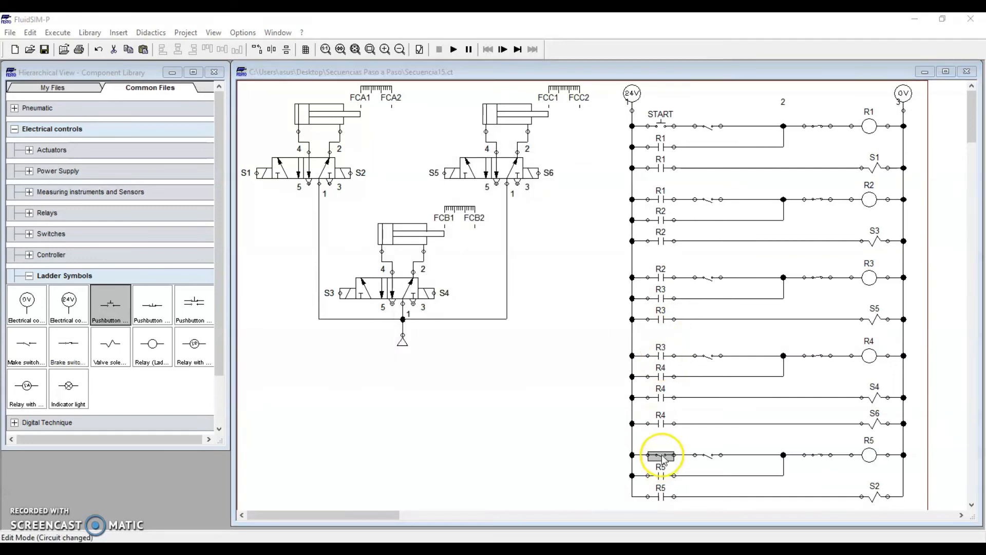
double_click(662, 456)
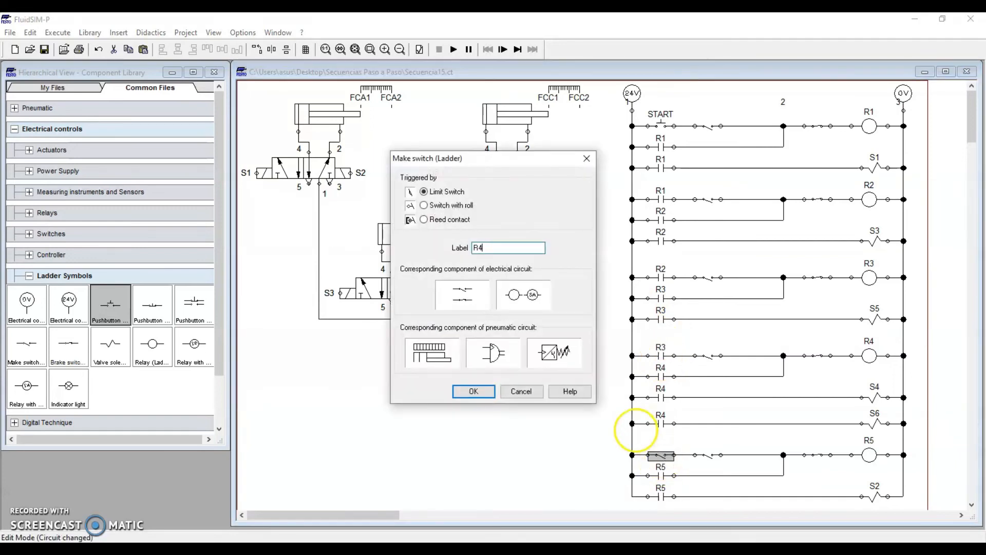
key(Return)
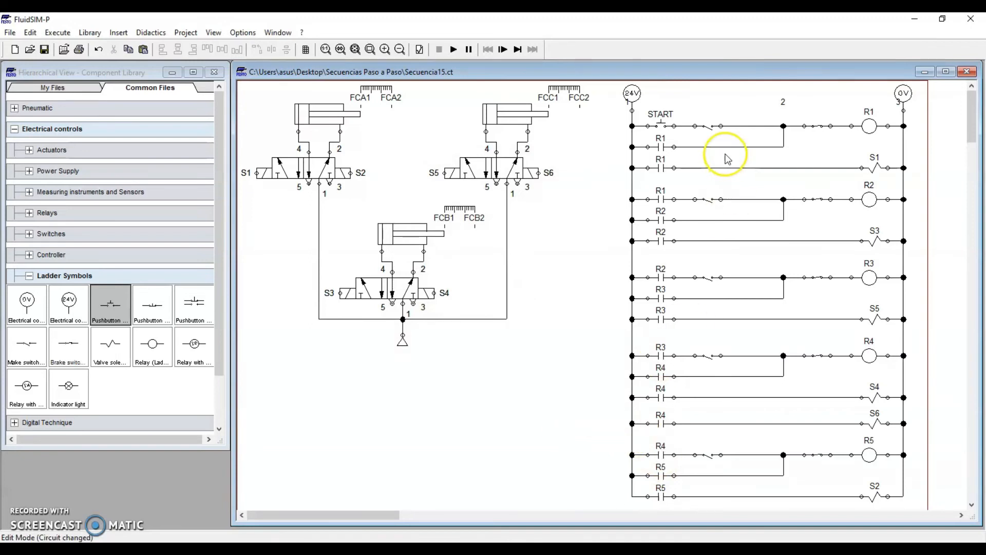
drag(698, 99, 743, 470)
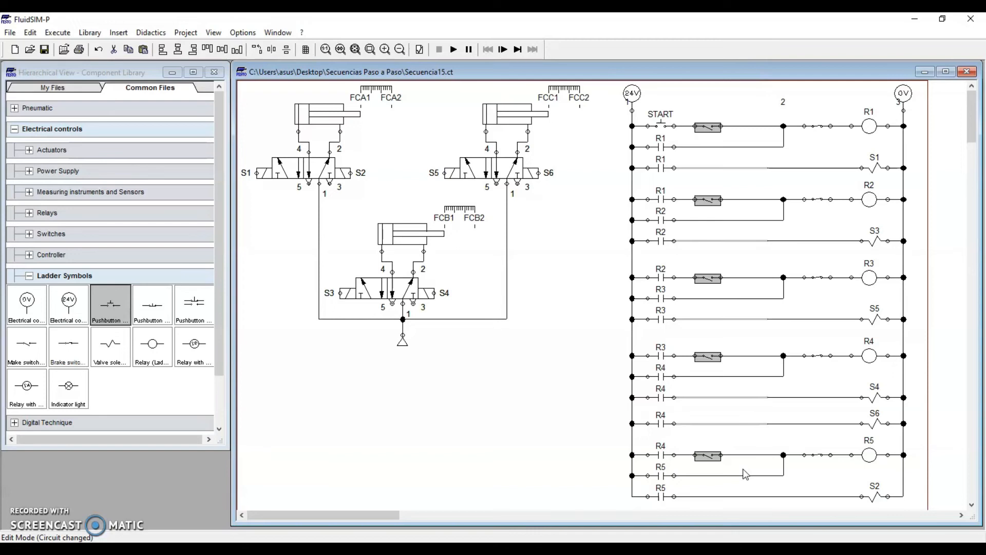
click(570, 214)
drag(660, 248, 911, 256)
click(943, 255)
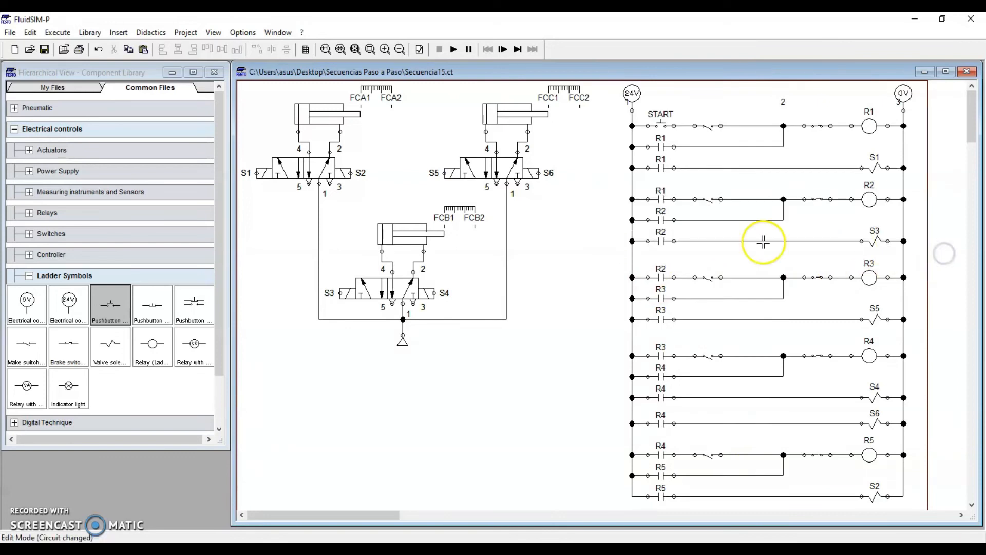
Step: Check the sequence slide for the limit switch that triggers B+, and label the R2 stage's second make switch FCA2
click(704, 197)
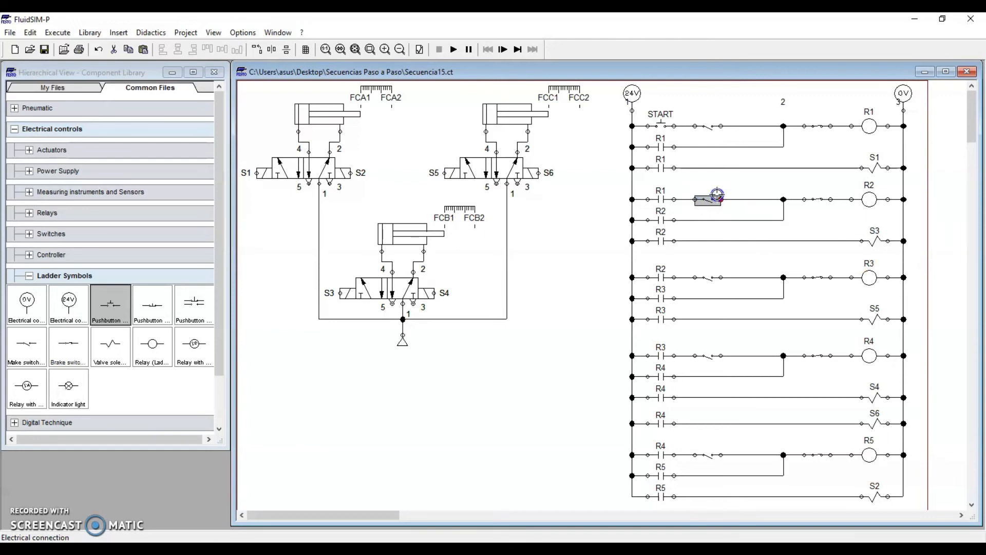
click(327, 547)
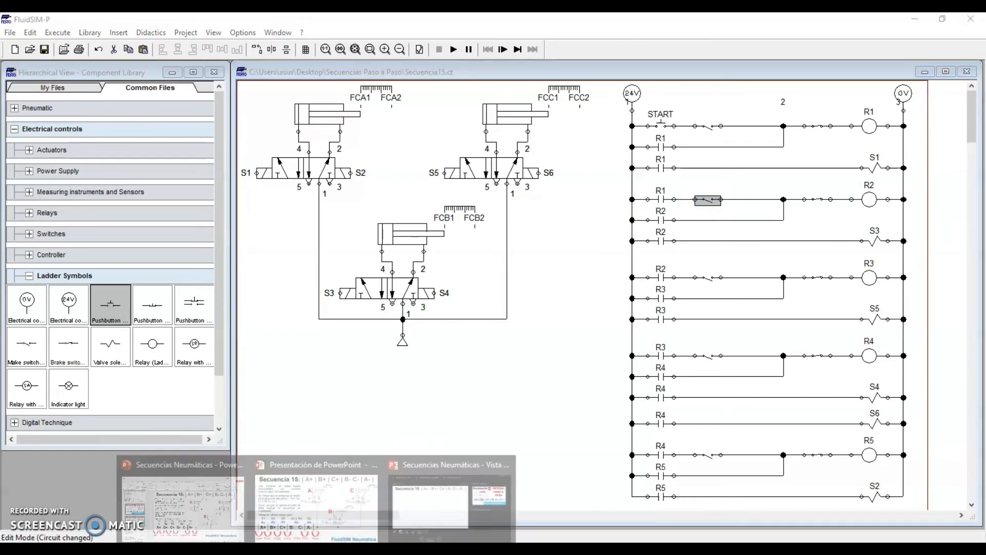
click(317, 510)
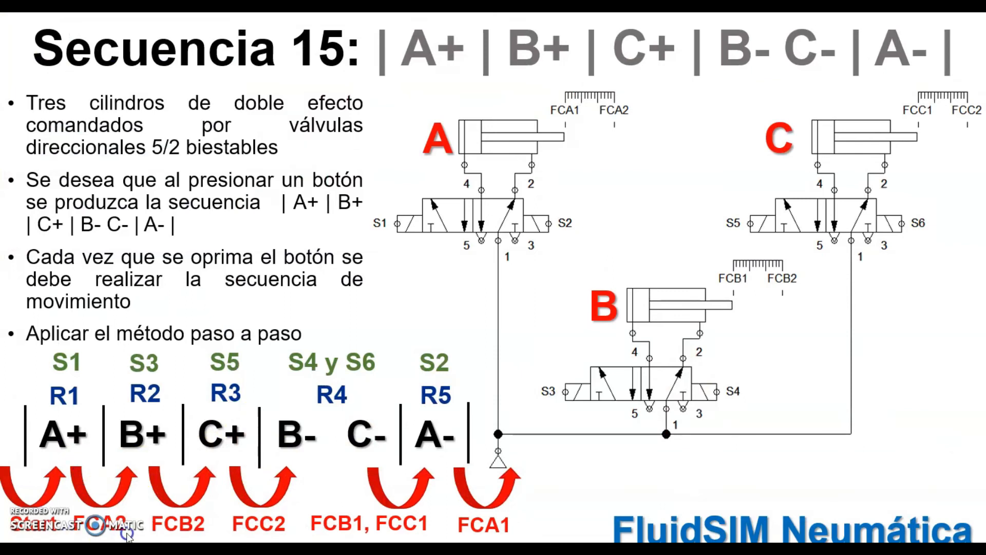
key(alt+Tab)
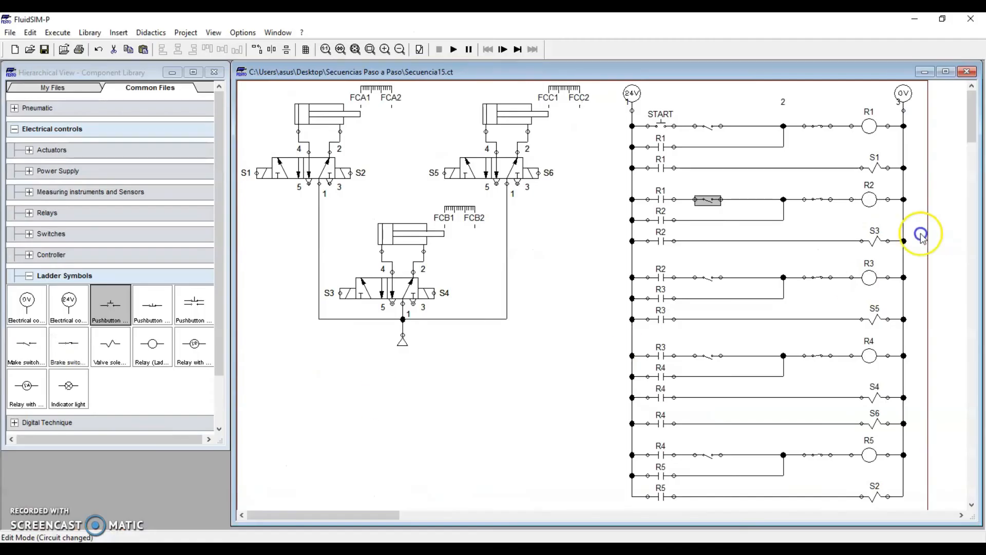
double_click(701, 199)
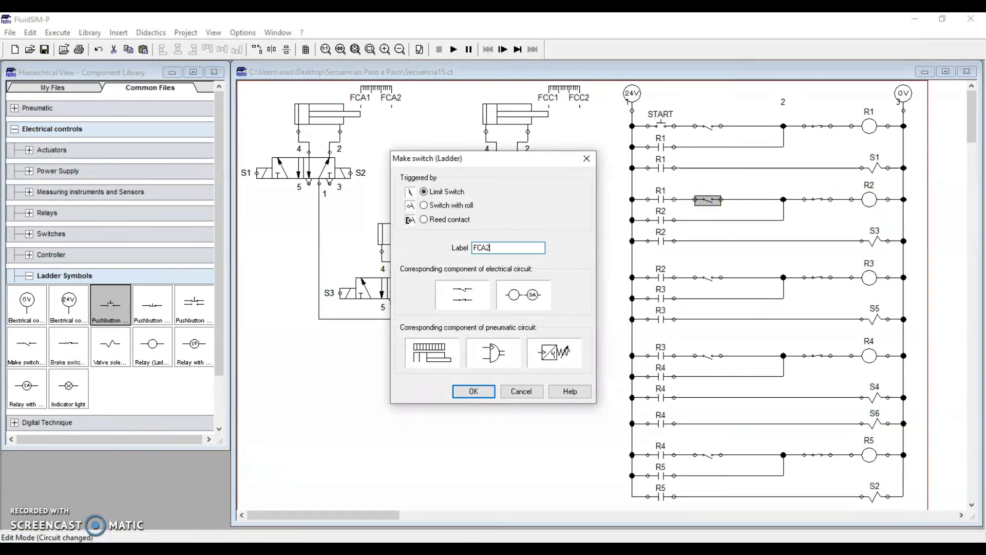
key(Return)
Step: Check the sequence slide for the limit switch that triggers C+, and label the R3 stage's second make switch FCB2
click(708, 278)
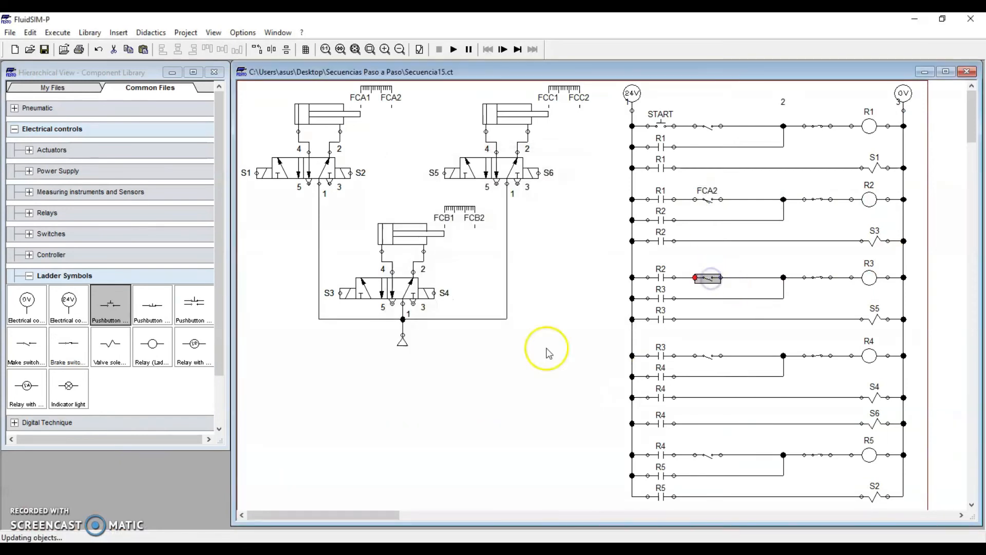
click(315, 549)
click(308, 511)
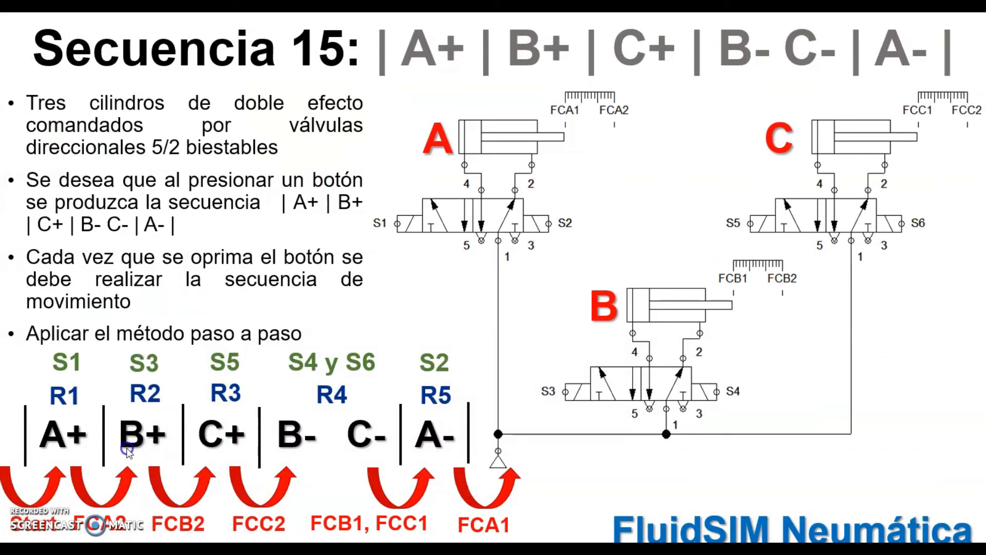
key(alt+Tab)
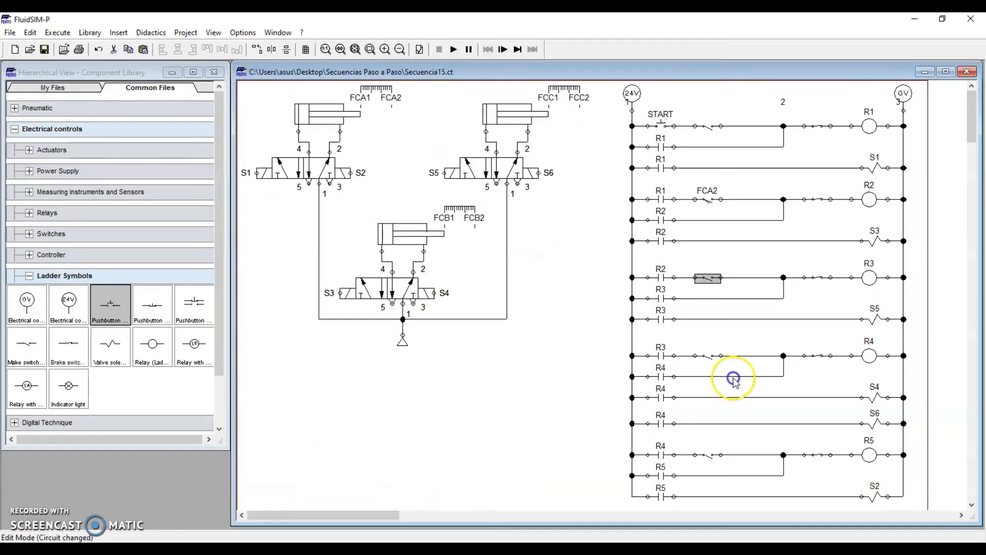
double_click(710, 279)
text(FCB2)
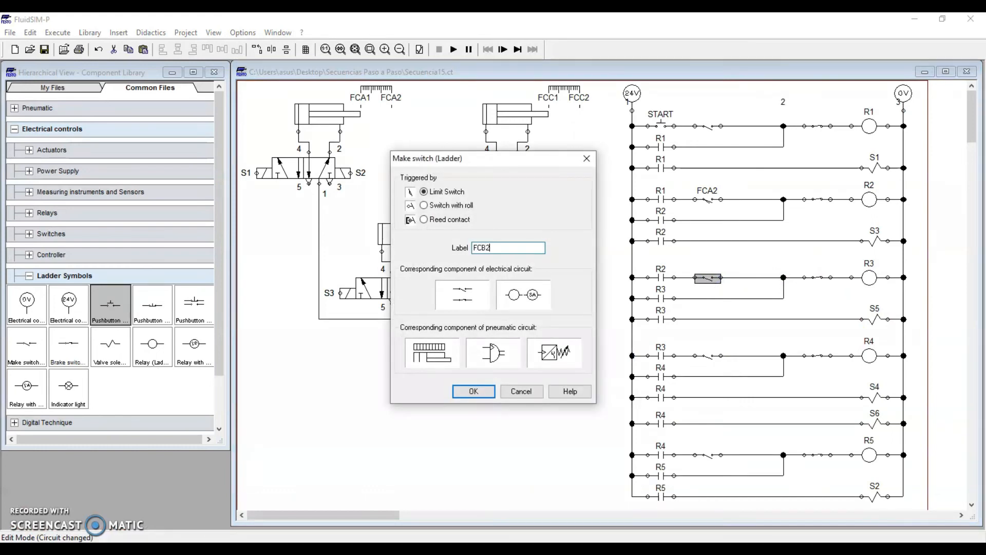
key(Return)
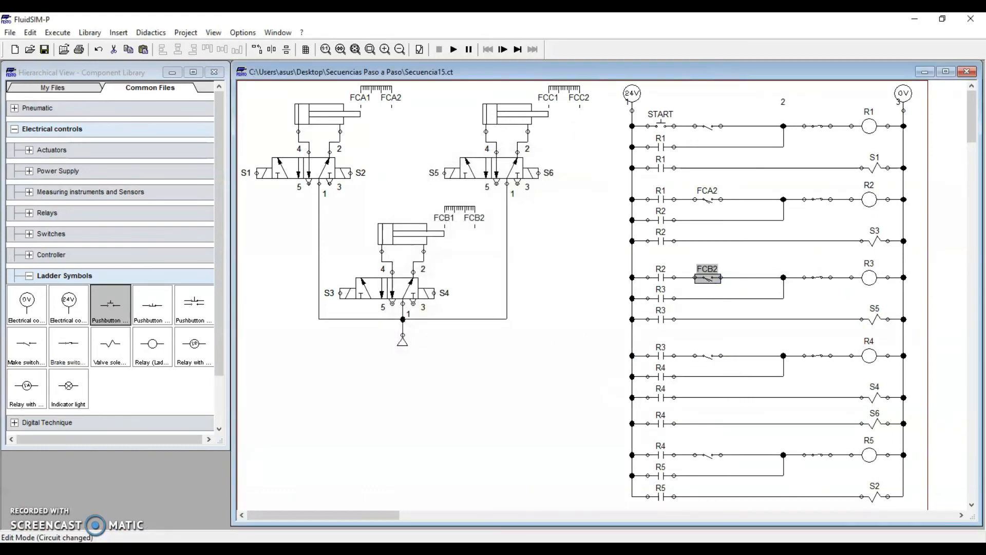
Step: Check the sequence slide for the limit switch that triggers B- C-, and label the R4 stage's second make switch FCC2
click(709, 354)
key(alt+Tab)
click(297, 508)
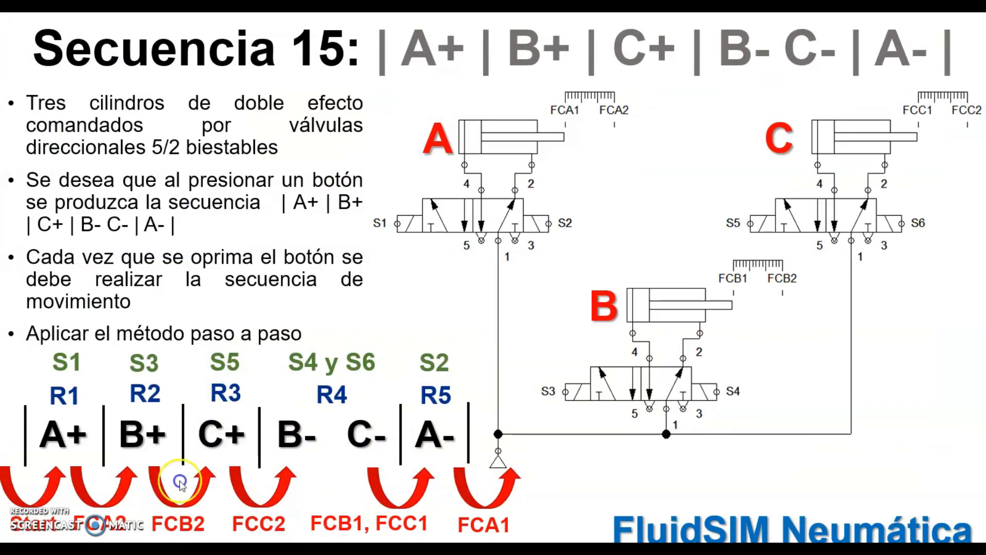
key(alt+Tab)
double_click(709, 358)
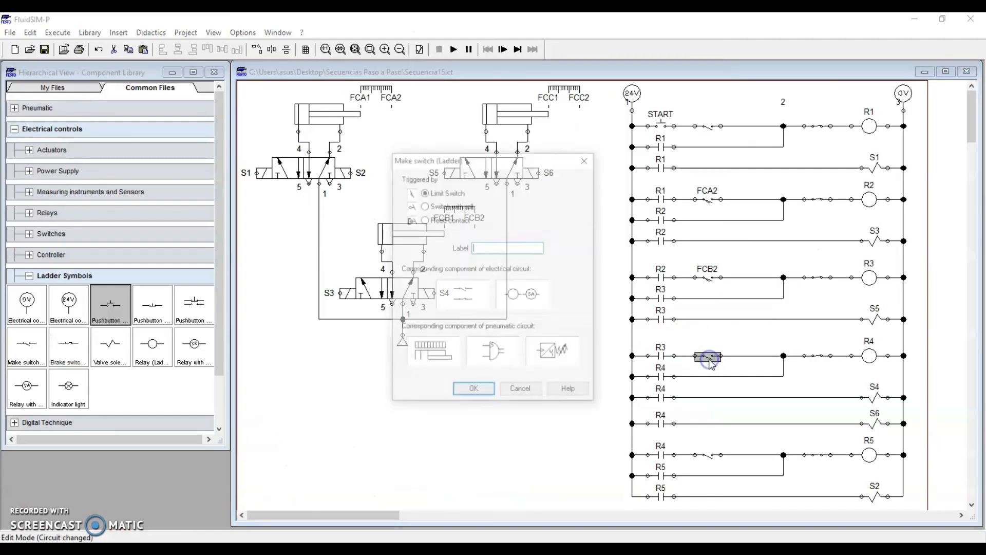
text(FCC2)
click(473, 391)
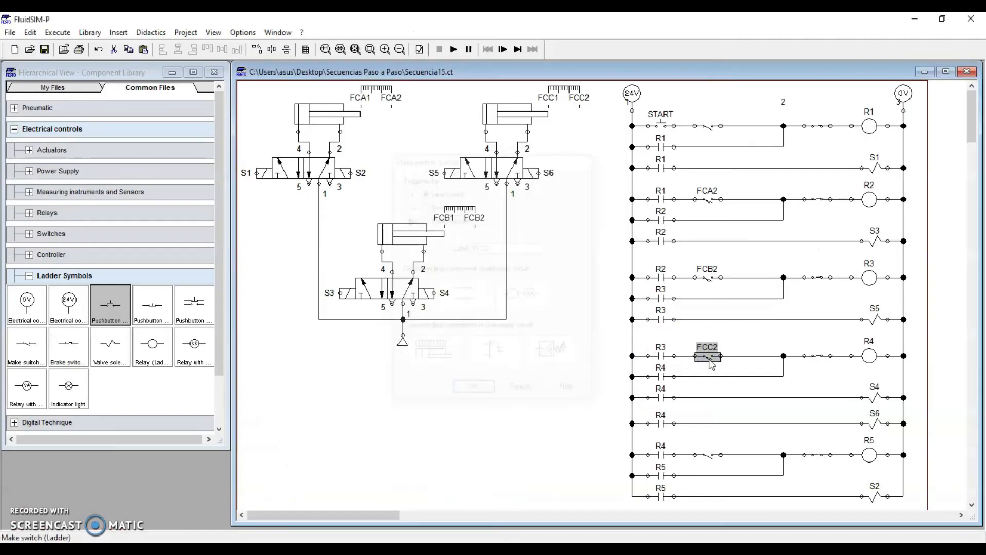
Step: Shift the R5 stage's second make switch slightly and insert another ladder make switch in series before the branch junction
click(708, 456)
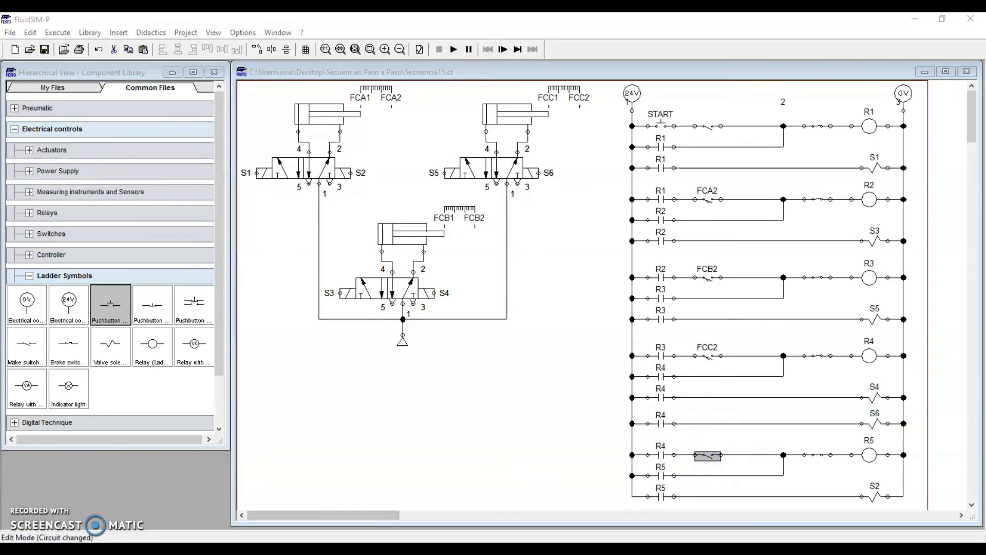
click(331, 478)
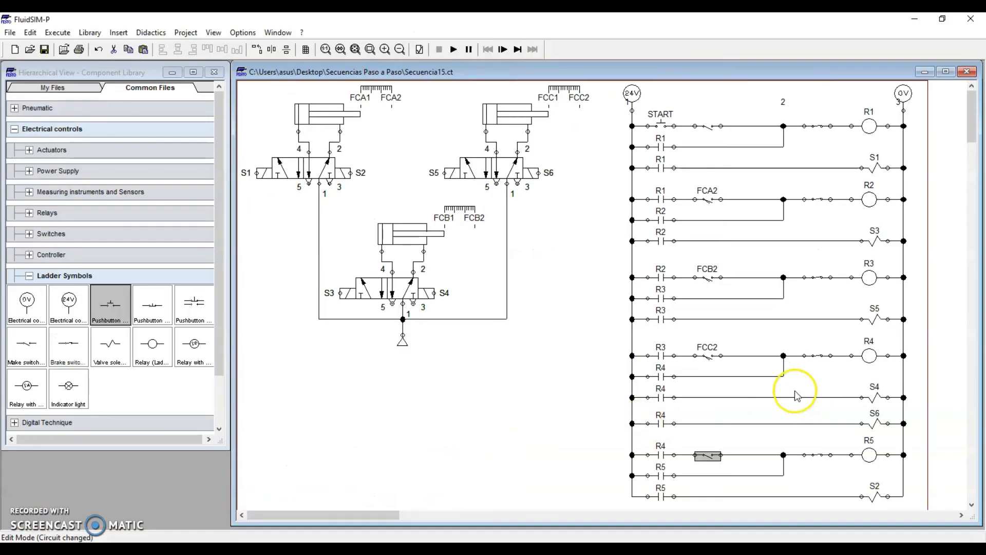
drag(711, 457, 708, 456)
click(743, 457)
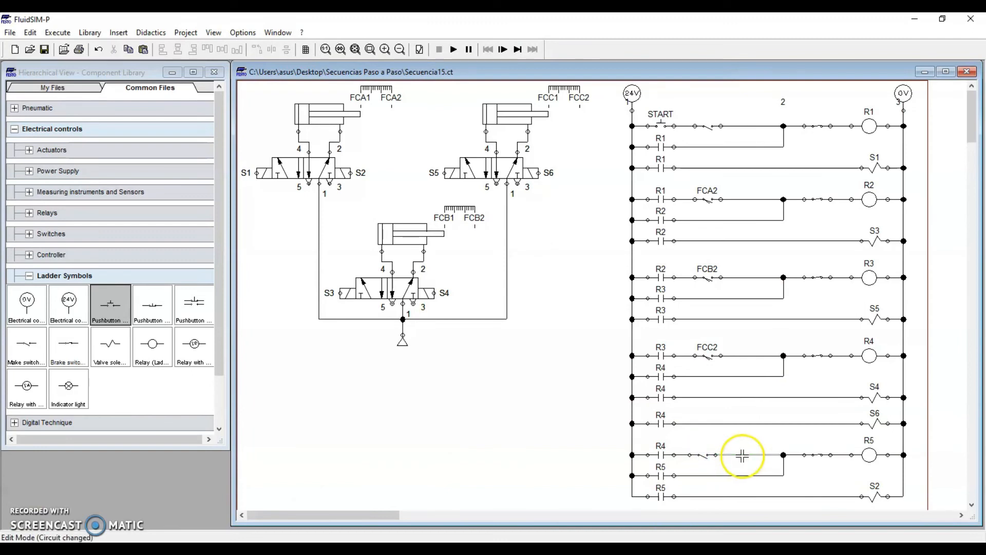
mouse_move(26, 343)
mouse_down()
mouse_move(766, 431)
mouse_move(757, 454)
mouse_move(717, 455)
mouse_move(782, 455)
mouse_up()
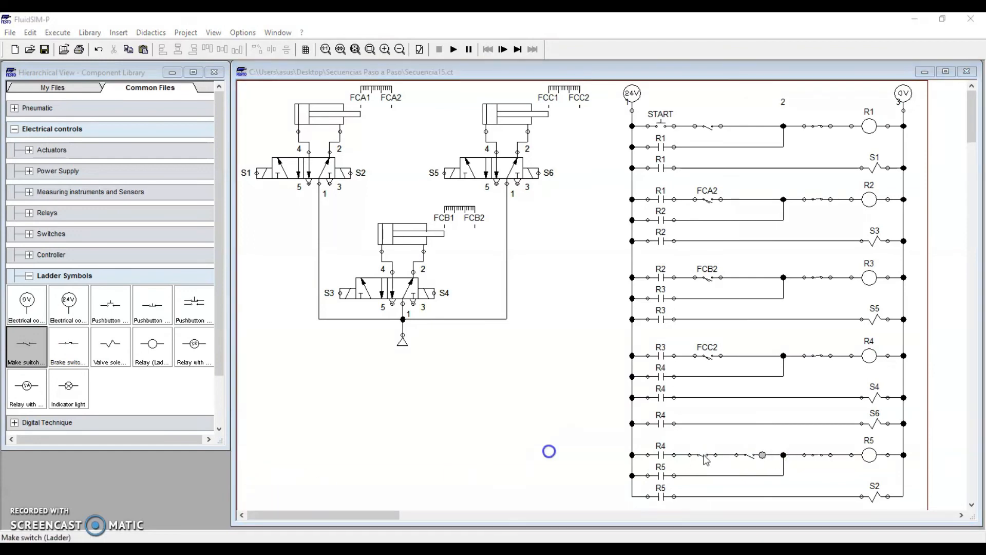
Step: Label the R5 stage's two series limit-switch contacts FCB1 and FCC1
double_click(703, 455)
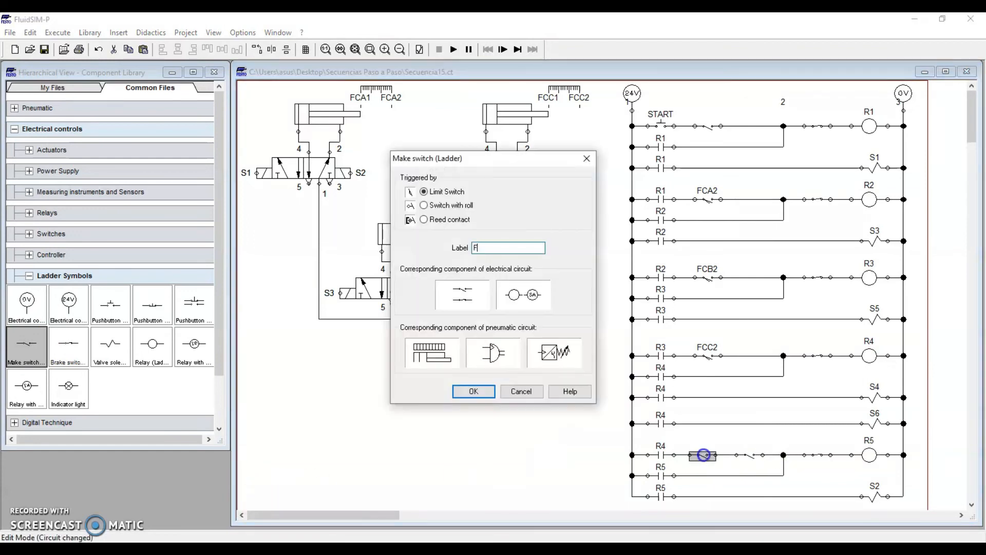
text(FCB1)
key(Return)
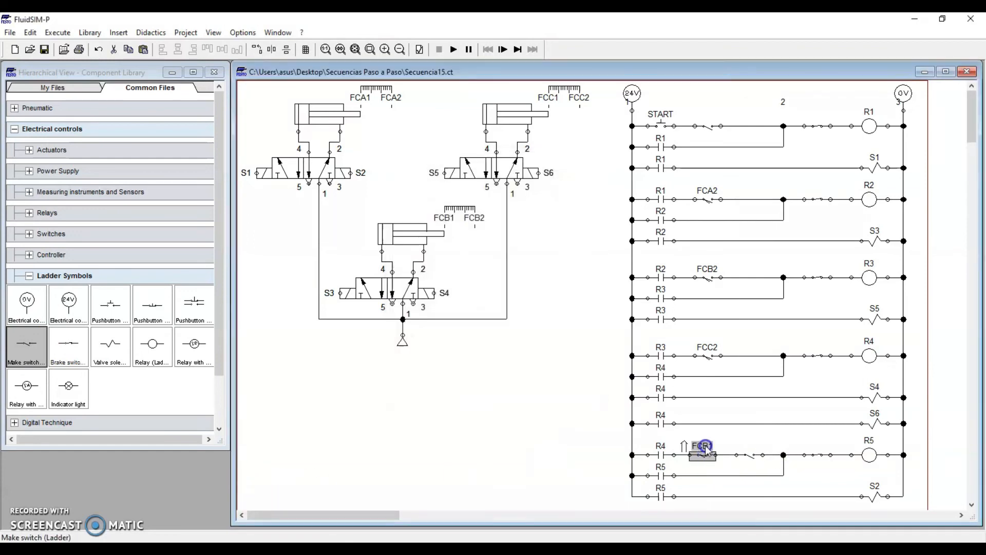
double_click(750, 456)
text(FCC1)
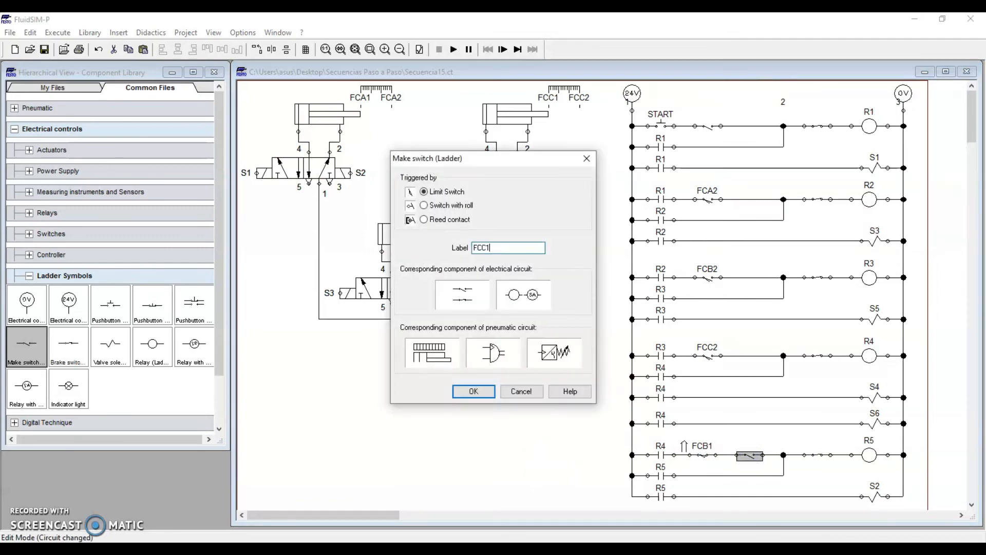
key(Return)
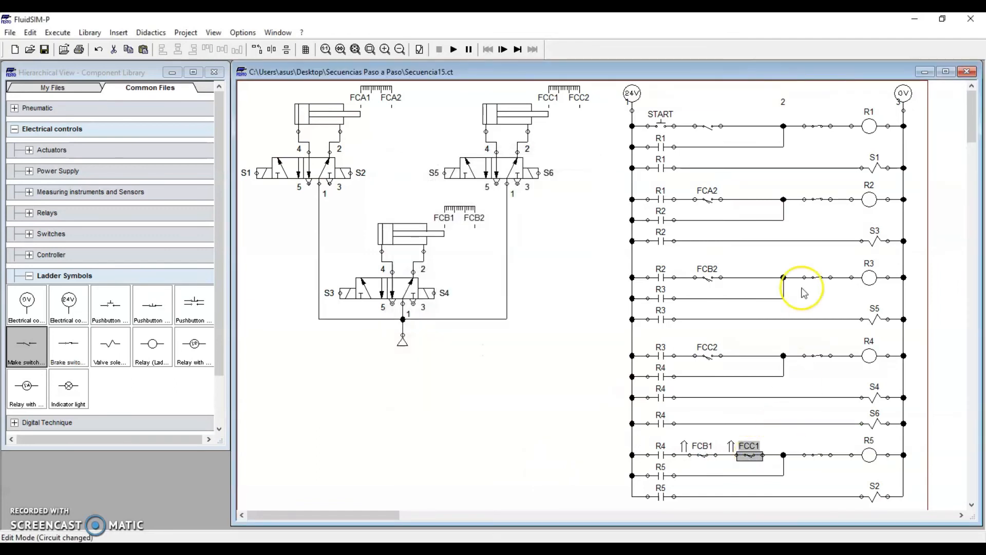
Step: Check the sequence slide for the final limit switch, and label the make switch beside START in the R1 stage FCA1
click(709, 131)
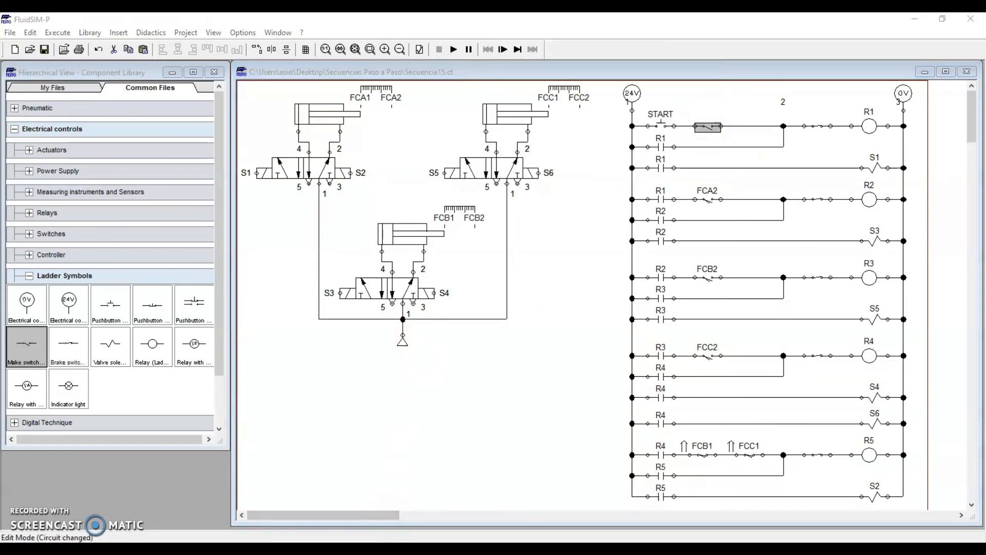
mouse_move(334, 536)
click(357, 519)
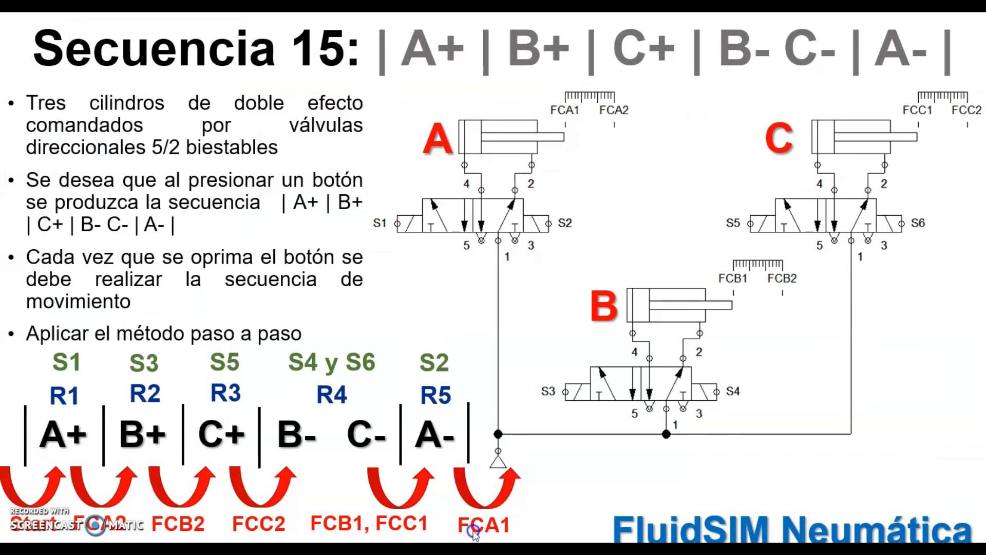
key(alt+Tab)
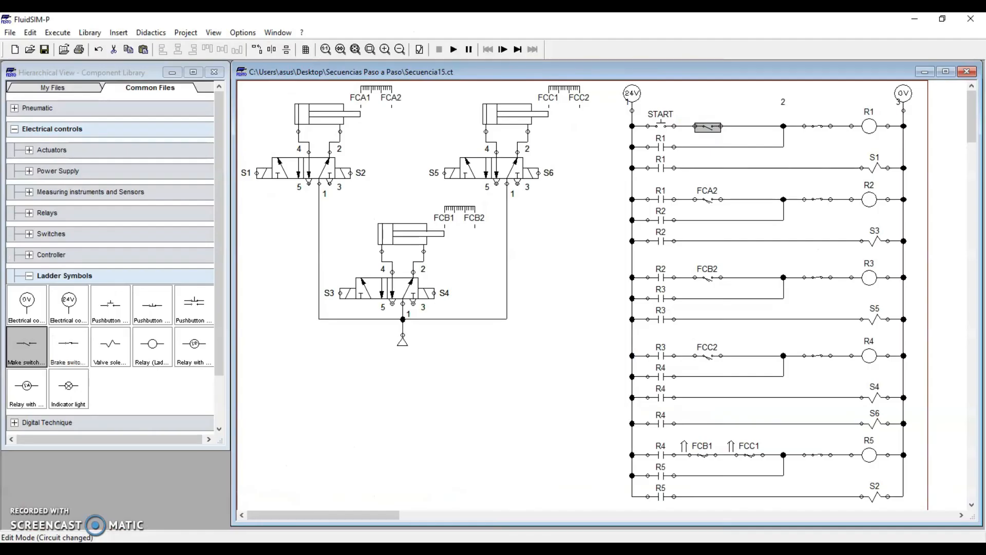
double_click(708, 128)
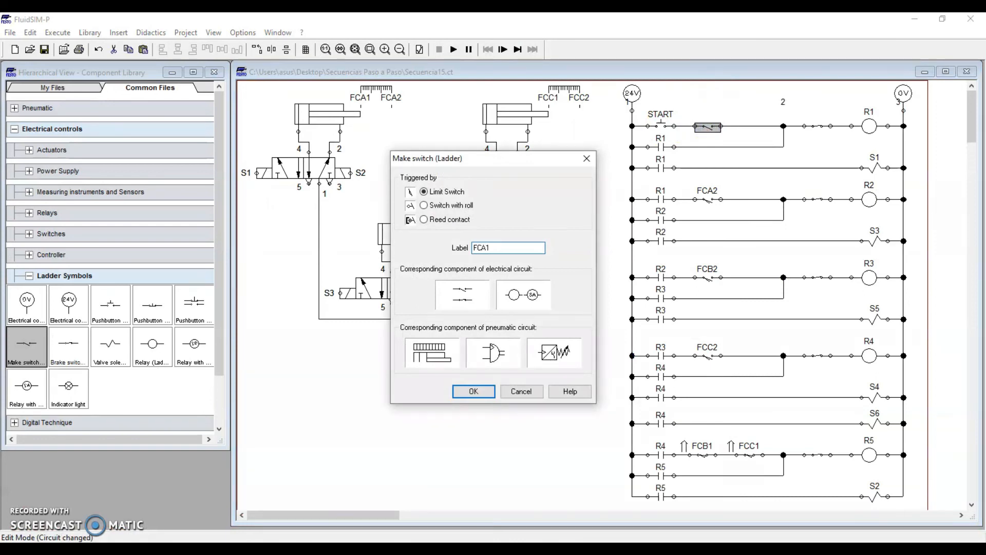
text(FCA1)
key(Return)
drag(800, 101, 844, 477)
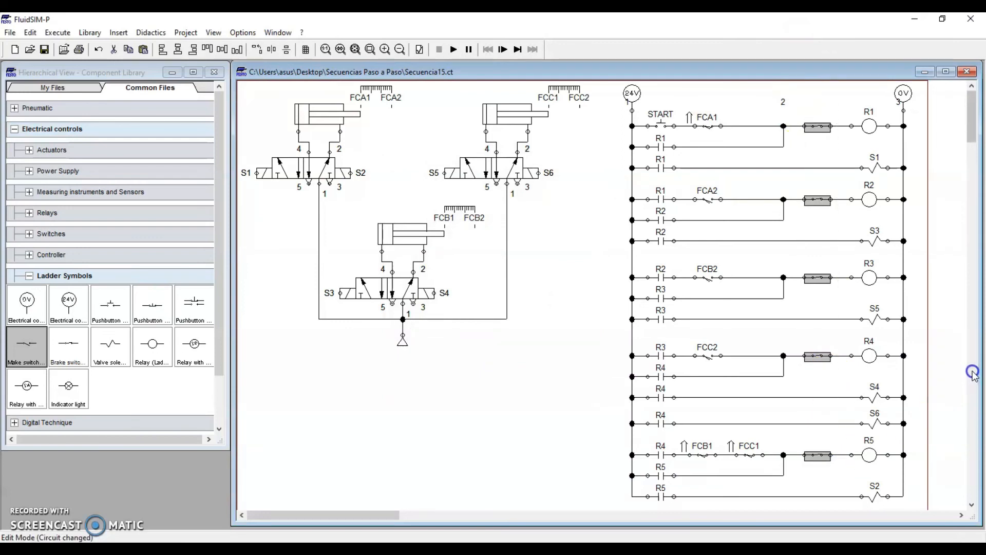
click(959, 344)
drag(804, 94, 833, 482)
click(614, 129)
drag(611, 117, 920, 188)
click(932, 156)
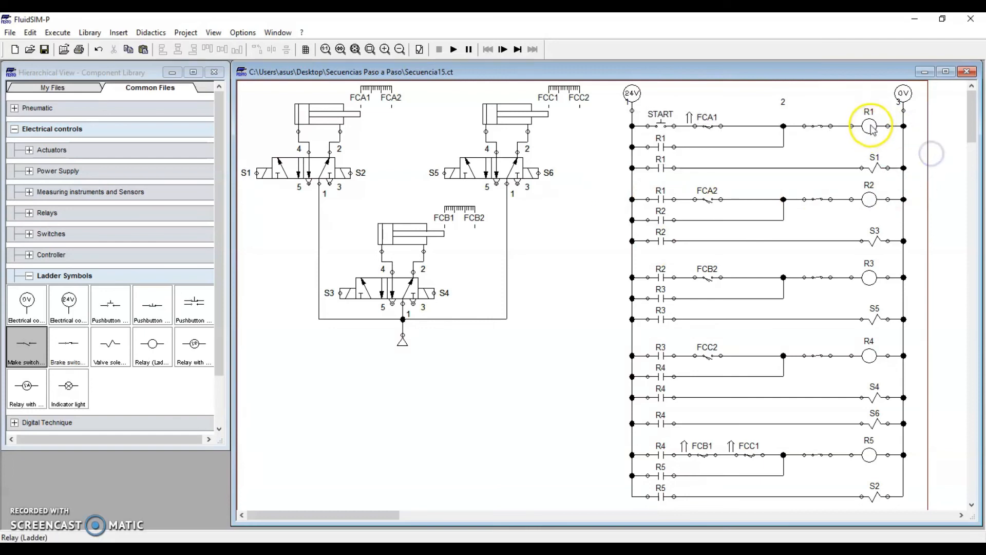
Step: Label the brake switch of the R1 stage R2 and that of the R2 stage R3
click(819, 129)
click(819, 130)
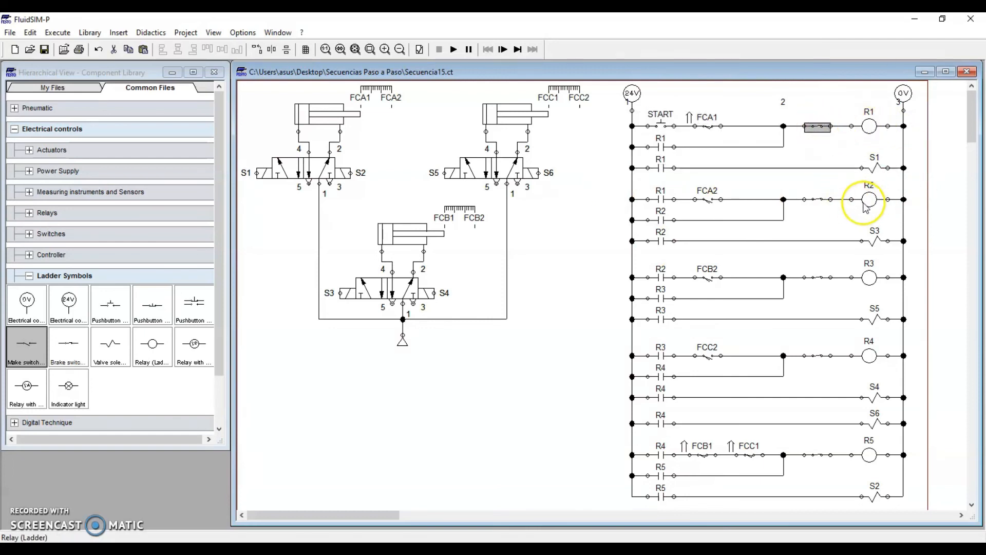
double_click(820, 127)
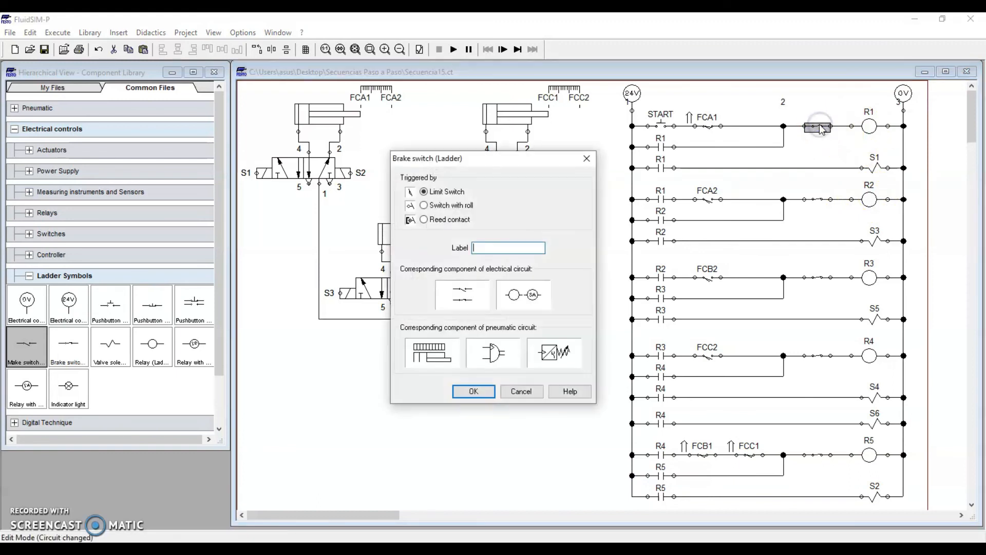
key(Return)
click(819, 201)
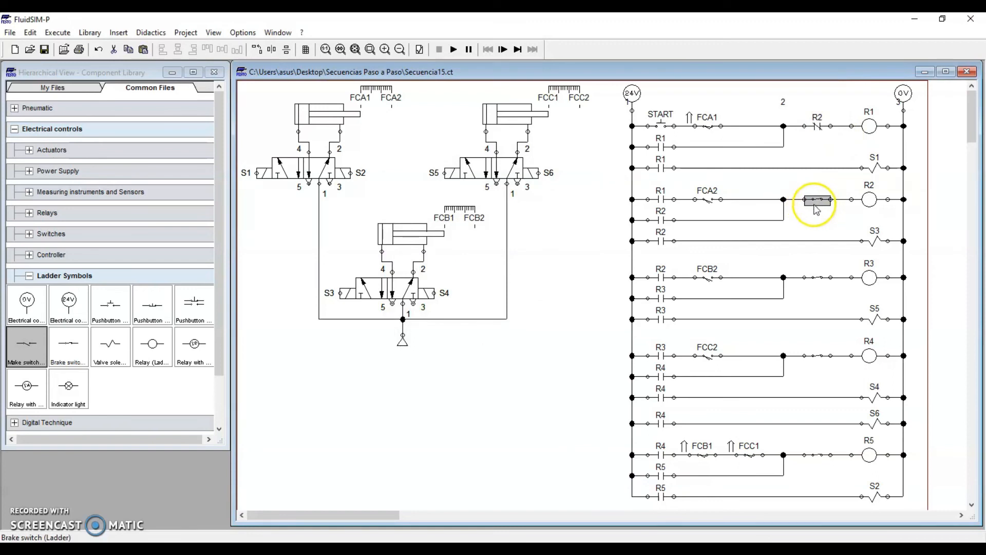
double_click(820, 203)
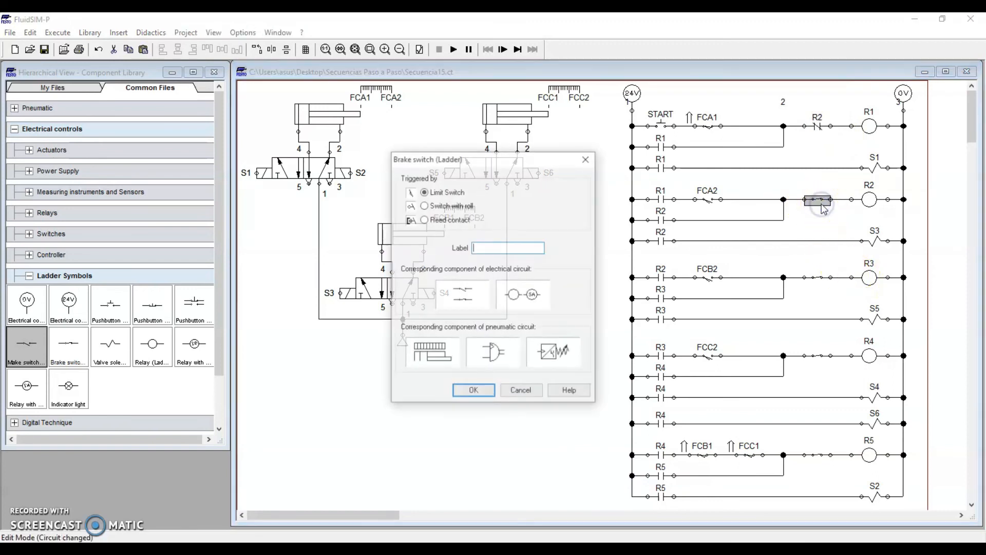
text(R3)
key(Return)
Step: Label the brake switch of the R3 stage R4 and that of the R4 stage R5
click(822, 278)
double_click(822, 278)
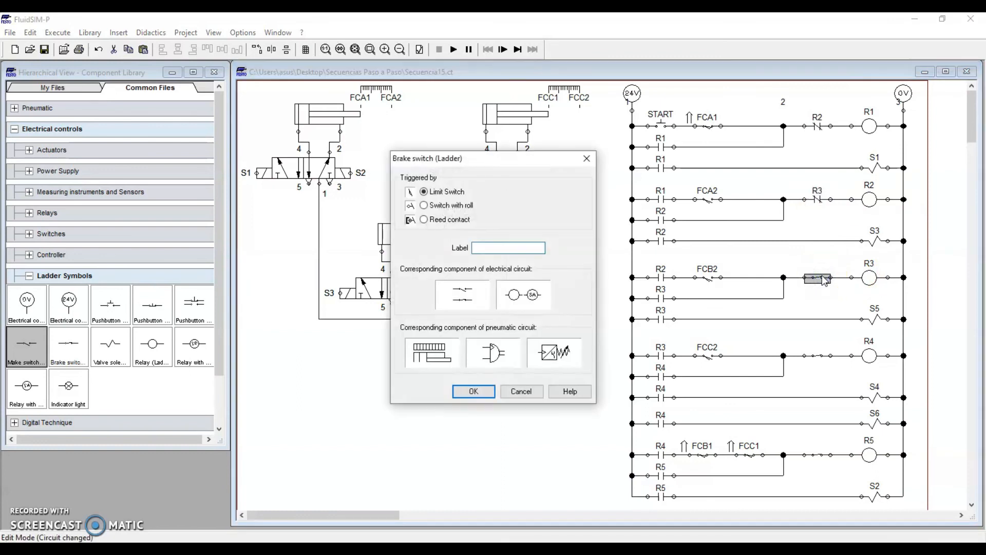
text(R4)
key(Return)
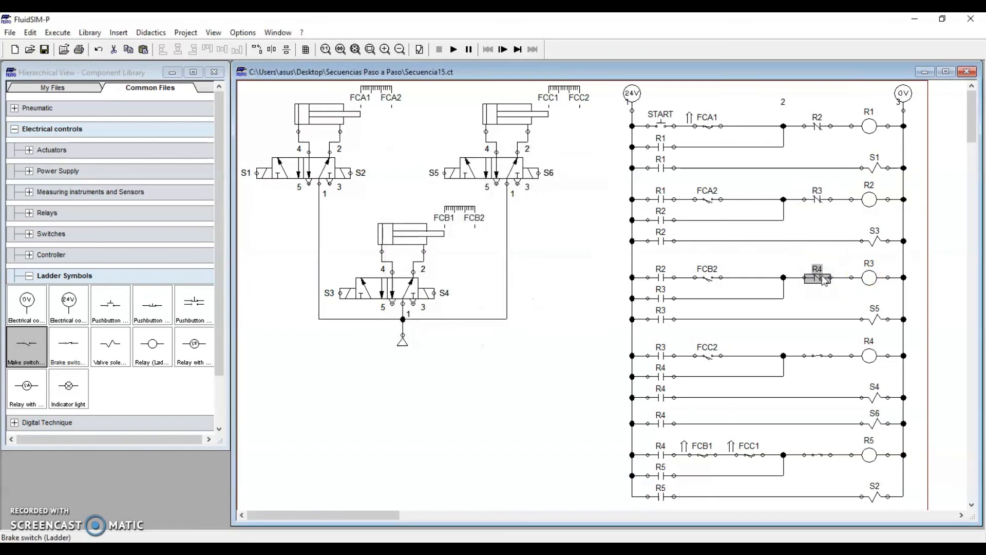
double_click(821, 355)
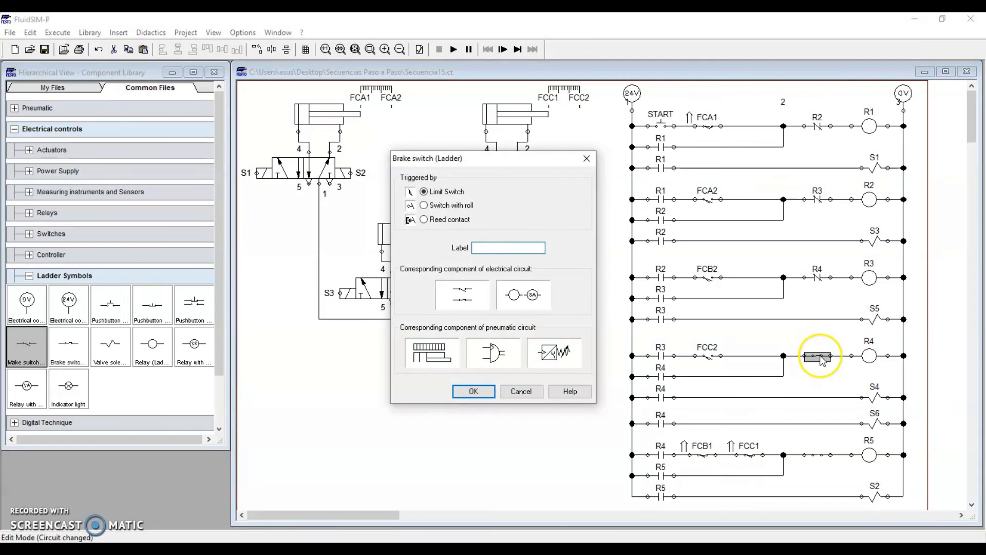
text(R5)
key(Return)
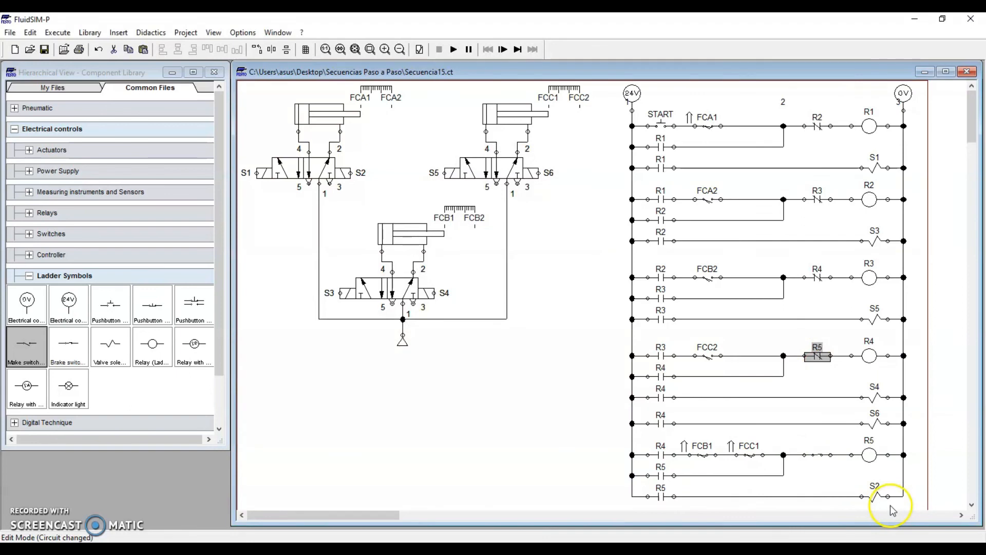
Step: Label the brake switch of the R5 stage R1 and clear the selection
double_click(822, 456)
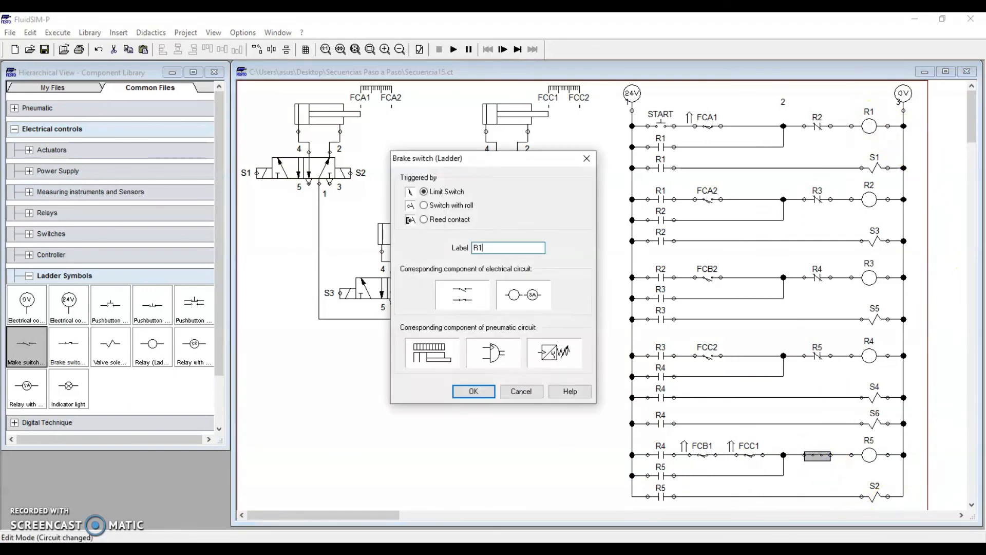
text(R1)
key(Return)
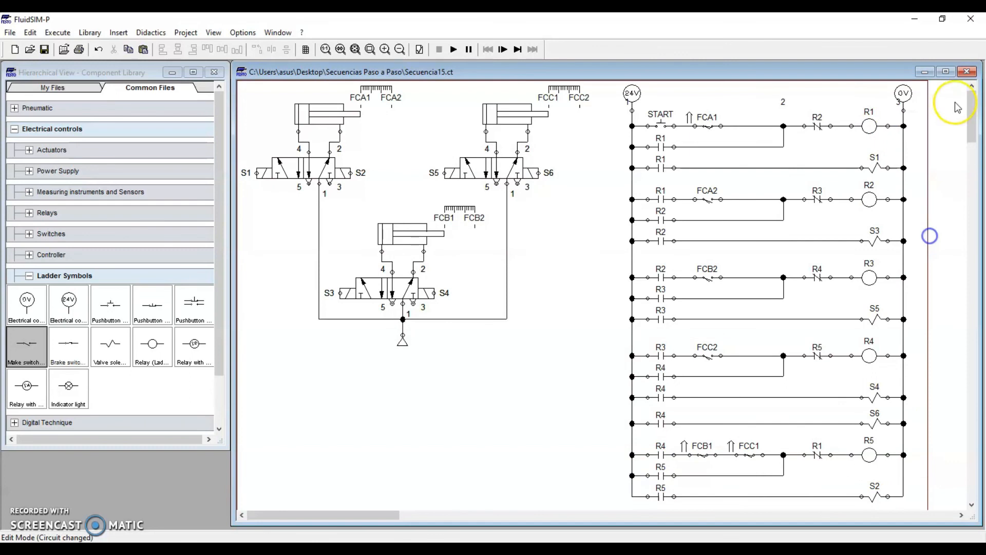
drag(946, 93, 587, 475)
click(586, 473)
click(577, 396)
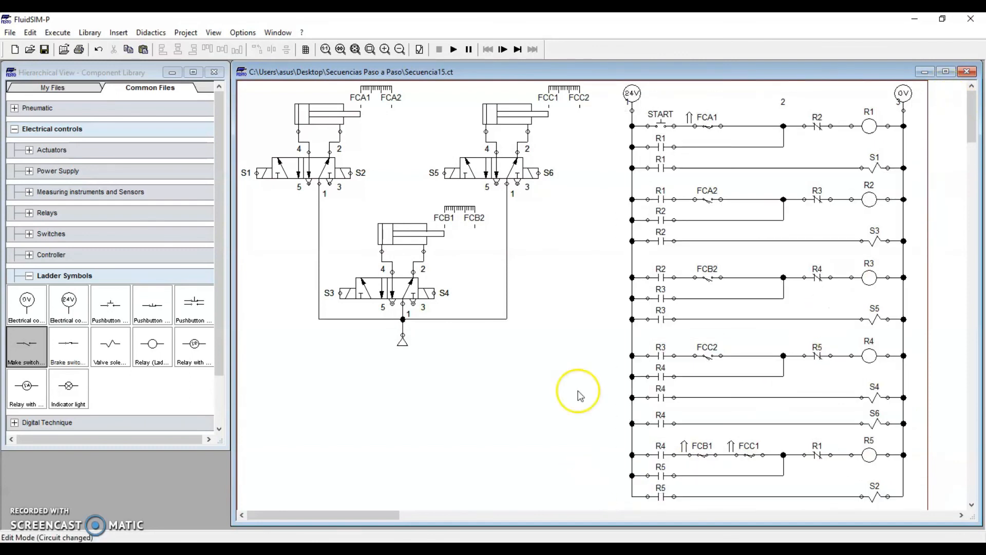
Step: Simulate the circuit, trigger the START pushbutton twice to watch the cylinder sequence, and stop the simulation
click(453, 49)
click(504, 386)
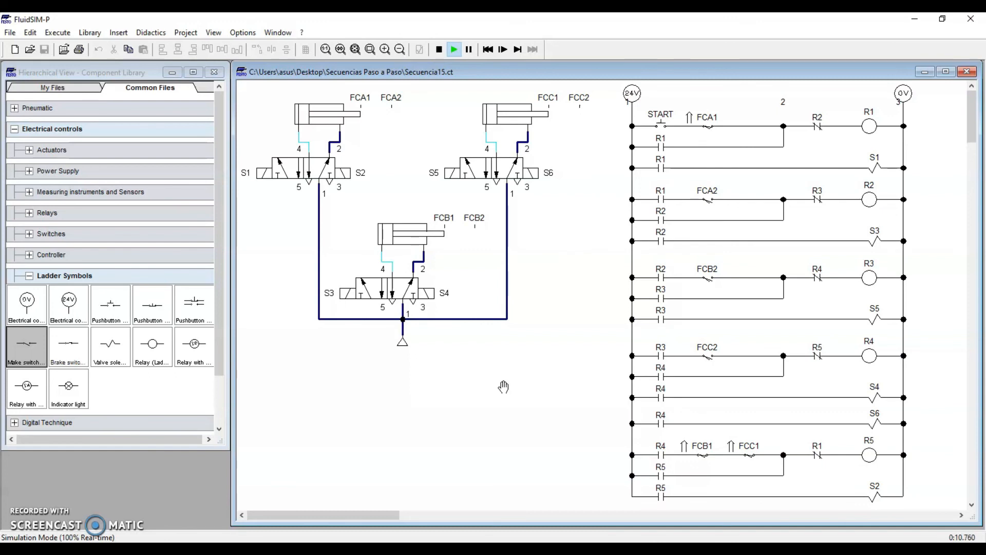
click(663, 121)
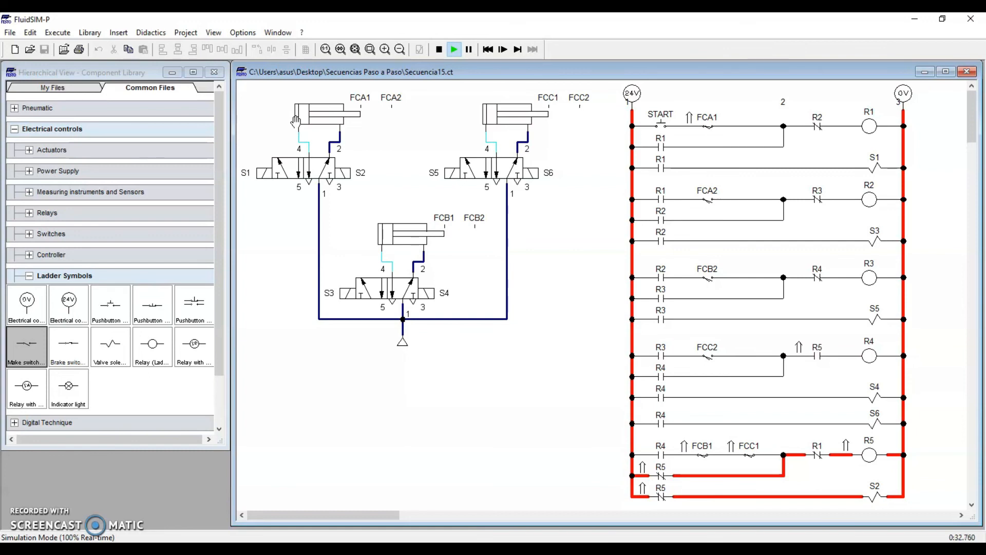
click(660, 124)
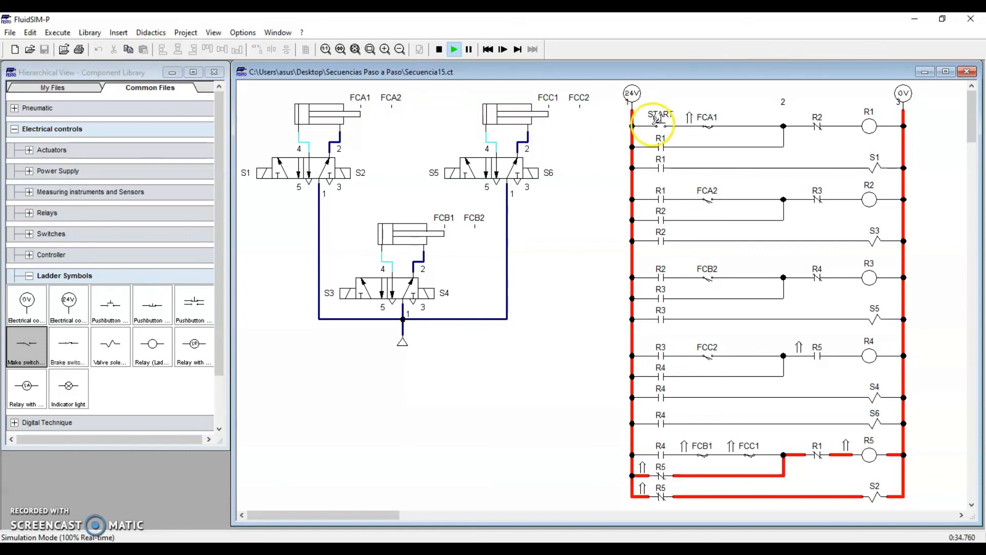
click(317, 163)
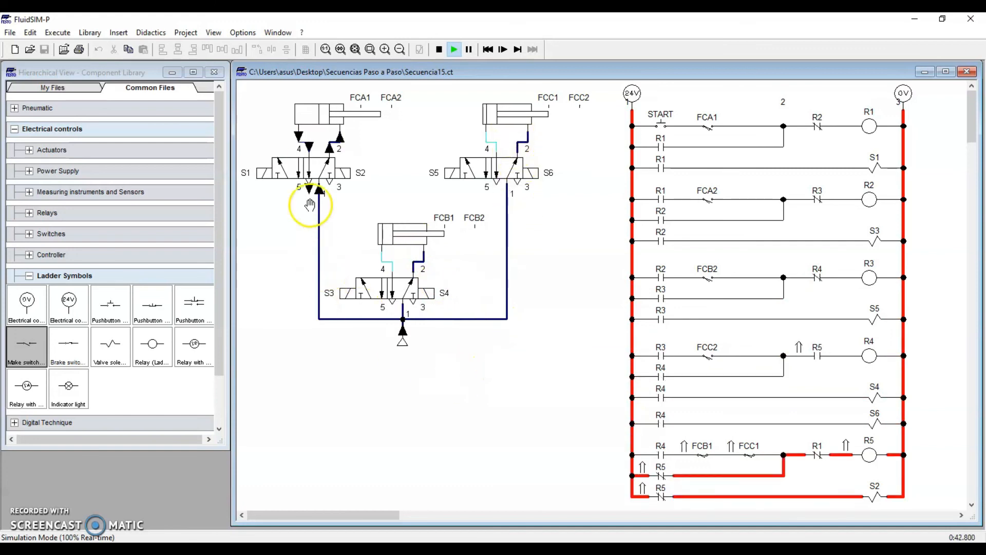
click(438, 49)
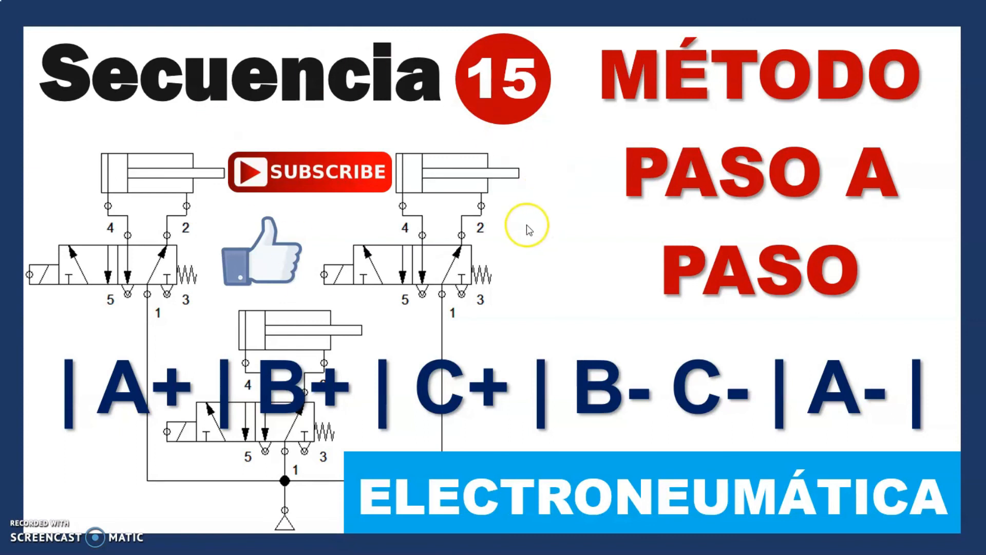
click(507, 235)
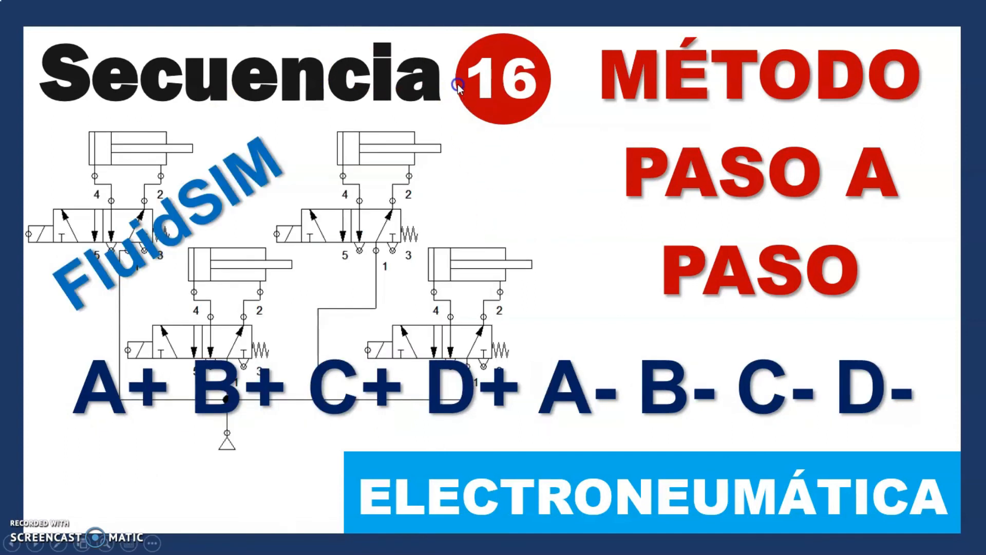